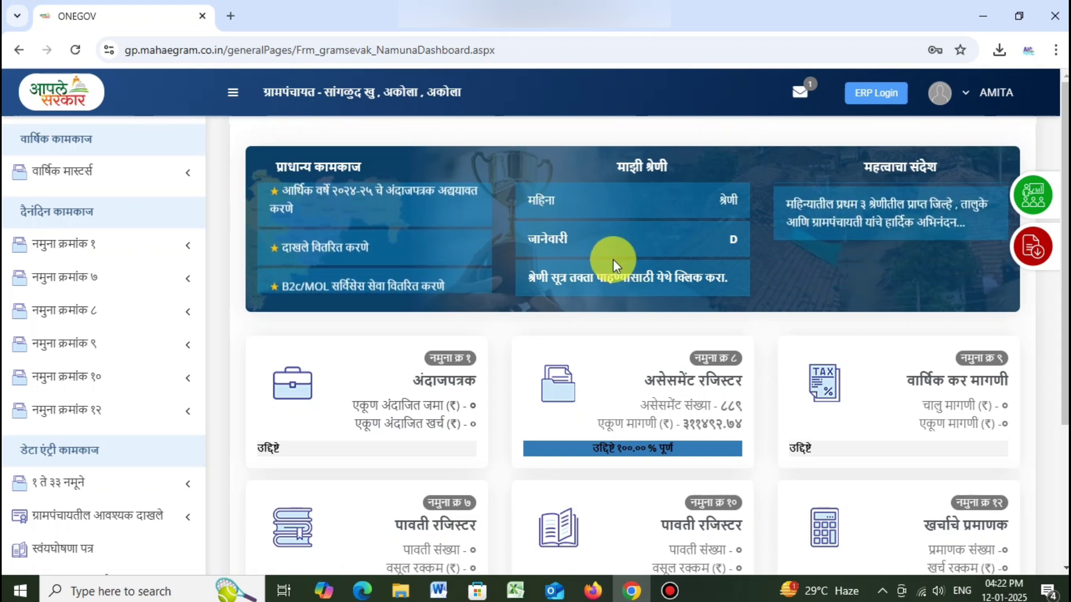
Open the marriage registration application approval page (विवाह नोंदणी अर्ज प्रमाणीकरण) under डेटा एंट्री कामकाज.
scroll(613, 259, down, 3)
scroll(199, 317, down, 5)
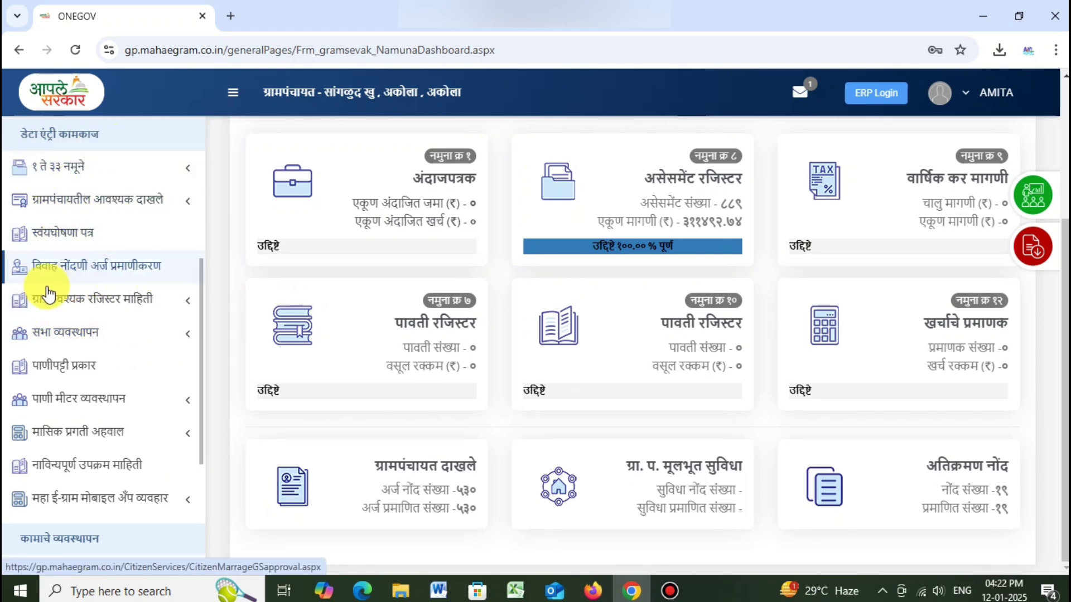
click(79, 267)
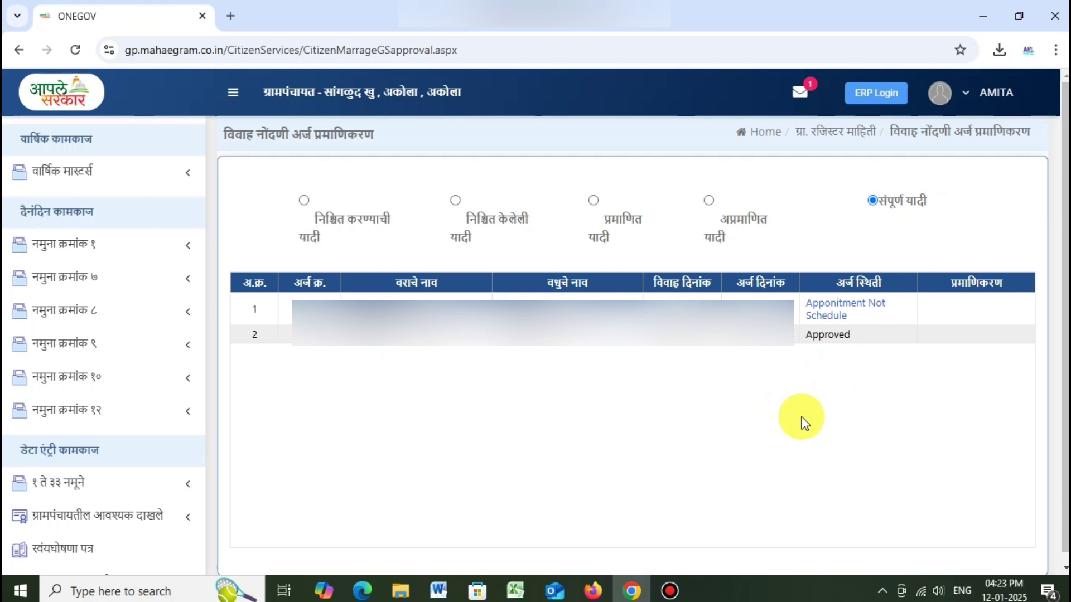
scroll(223, 397, down, 1)
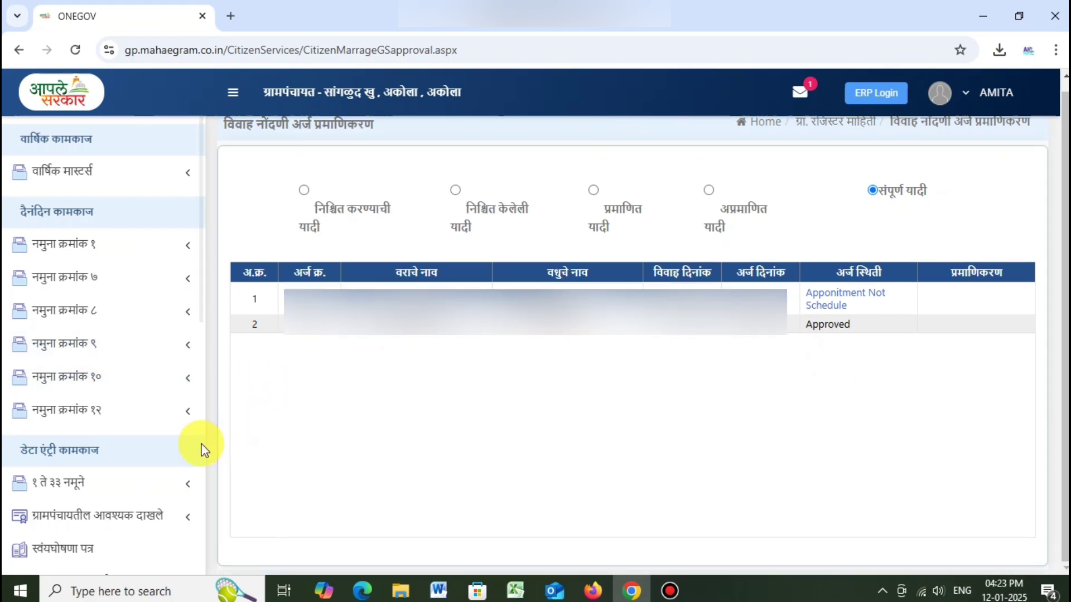
scroll(28, 432, down, 4)
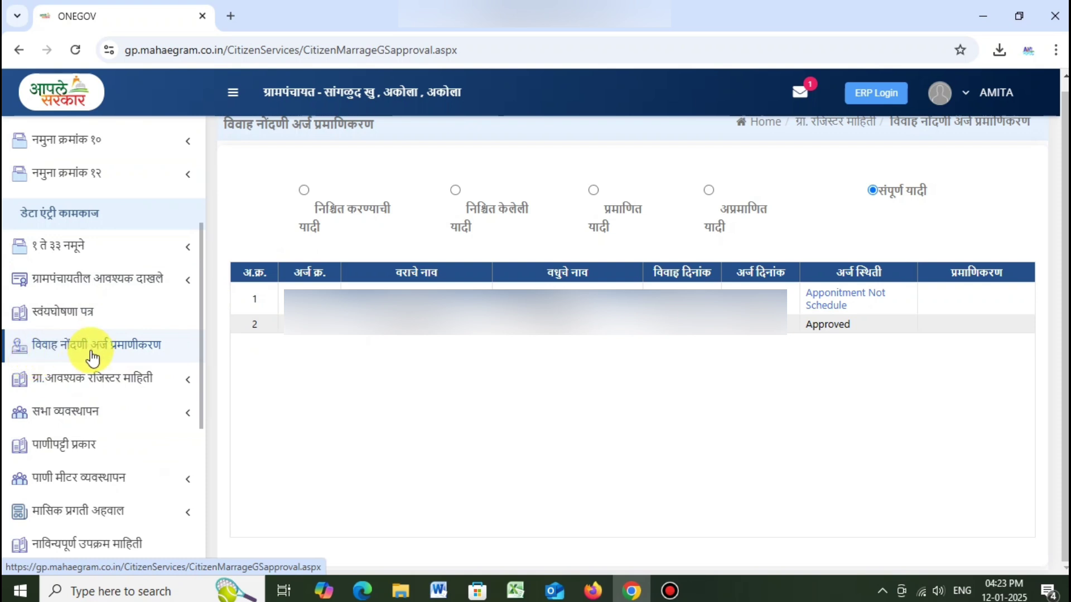
click(113, 349)
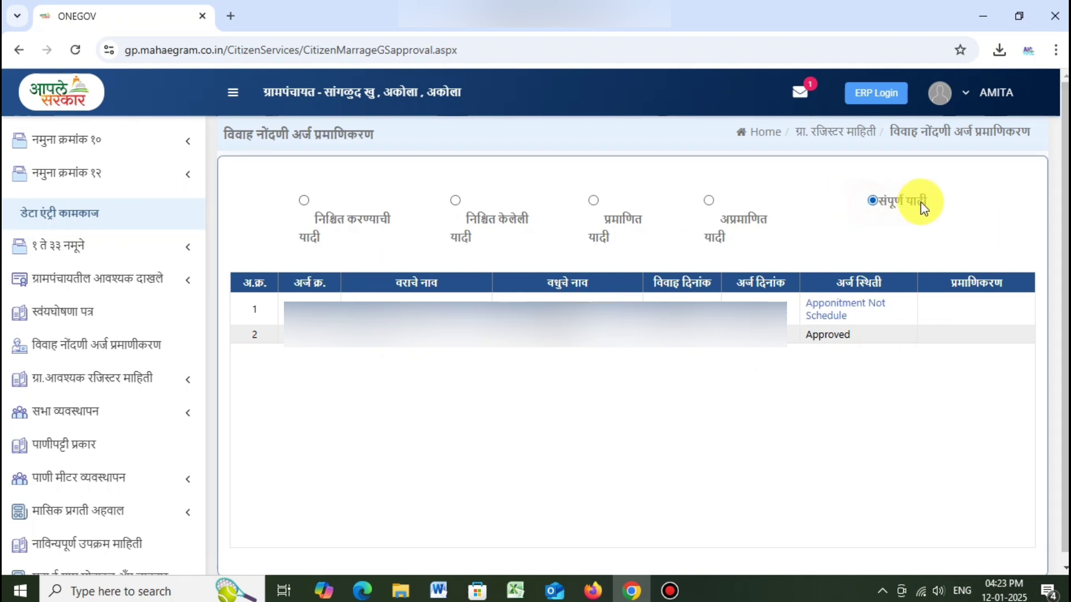
View the applications under each list filter in turn, from निश्चित करण्याची यादी to अप्रमाणित यादी, and return to संपूर्ण यादी.
click(870, 201)
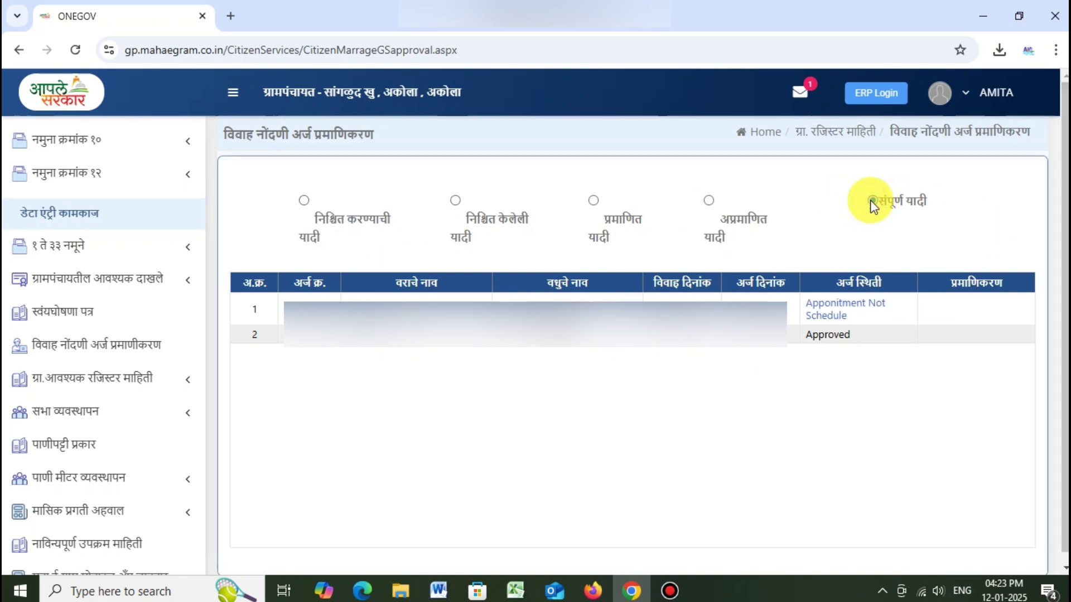
click(304, 201)
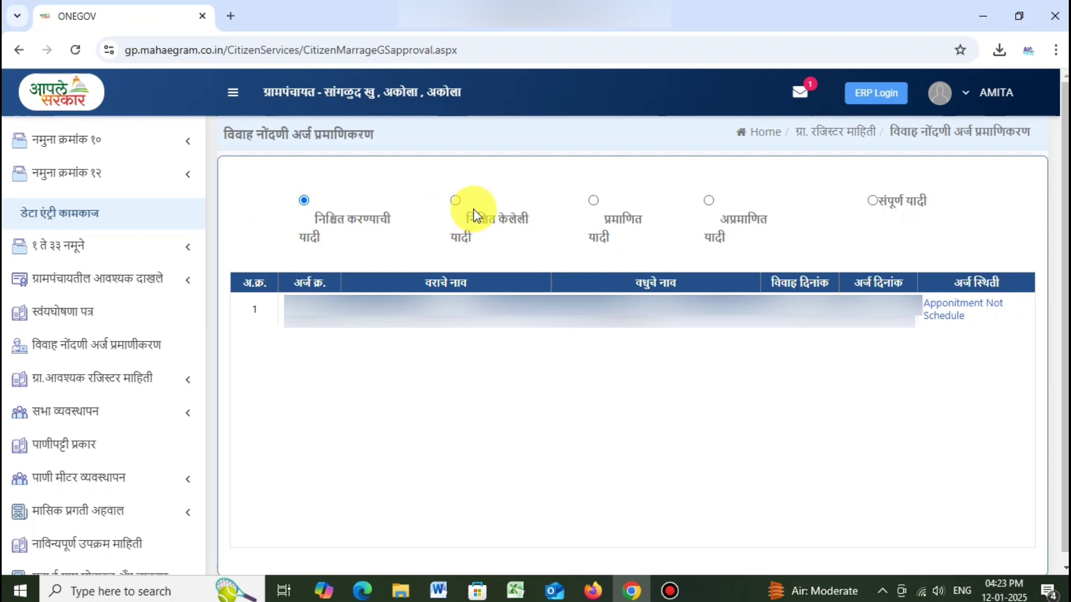
click(455, 201)
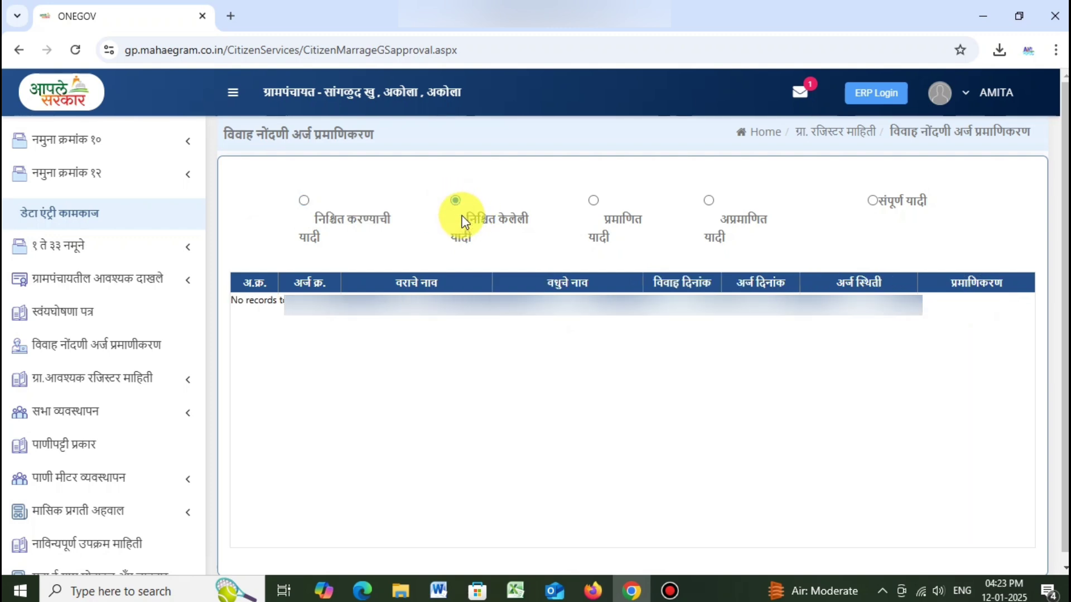
click(593, 201)
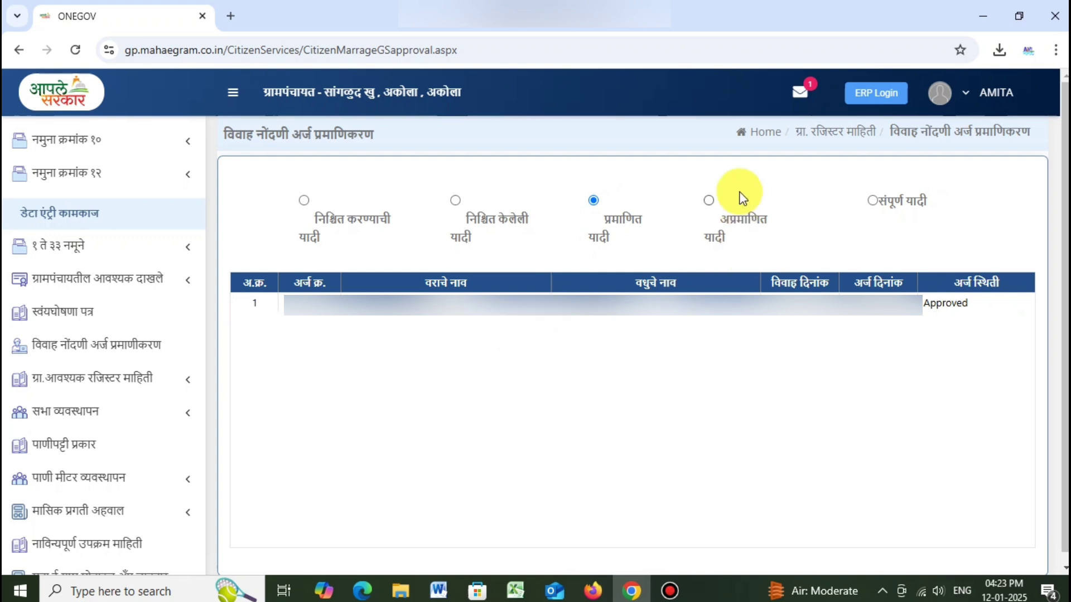
click(708, 201)
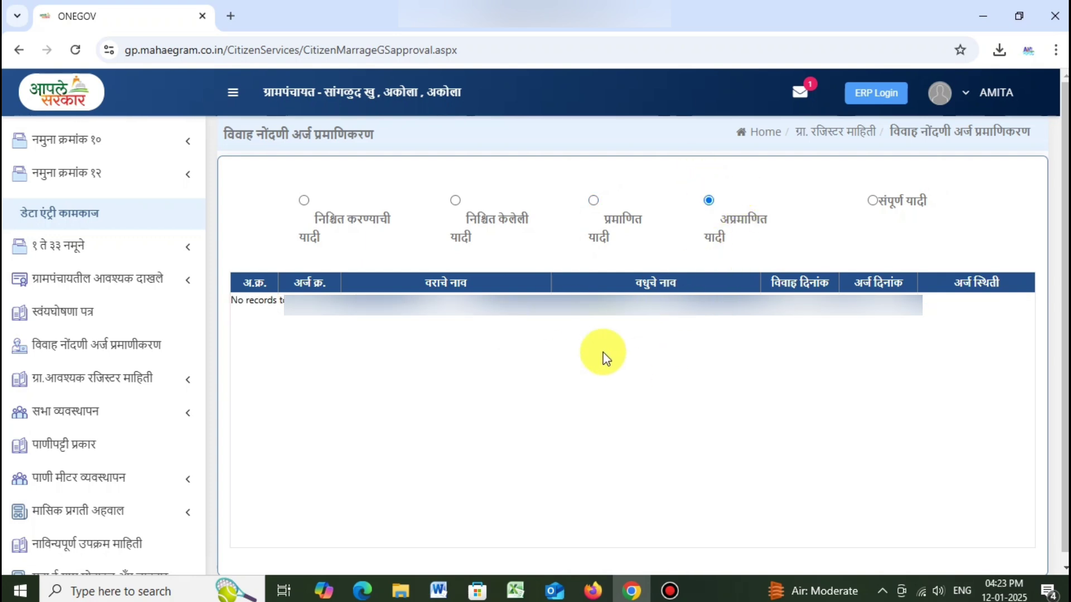
click(872, 201)
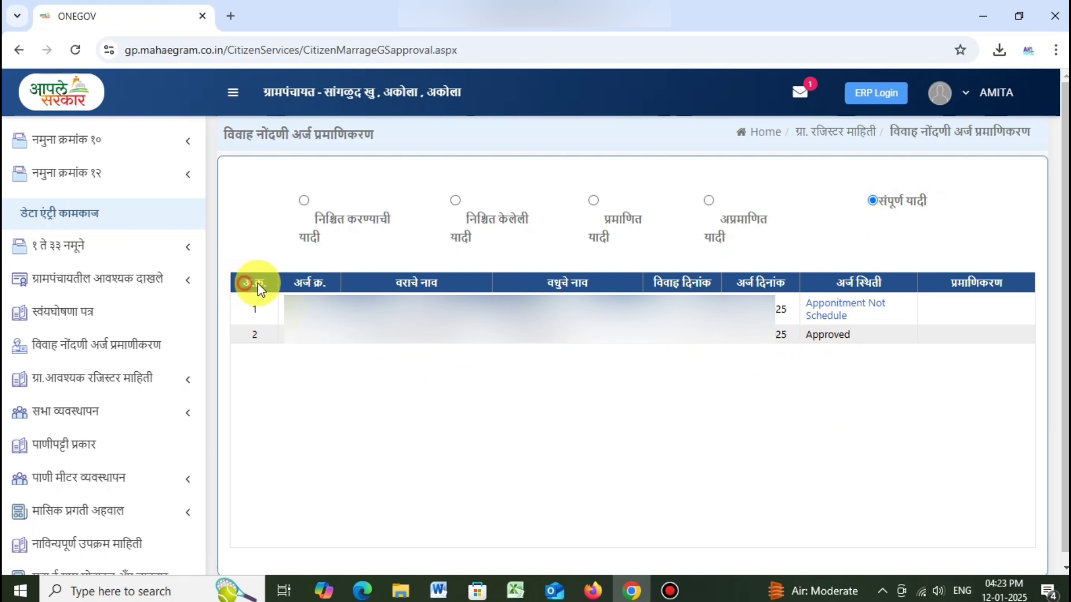
Examine the application number column and both application rows in the complete list.
click(296, 282)
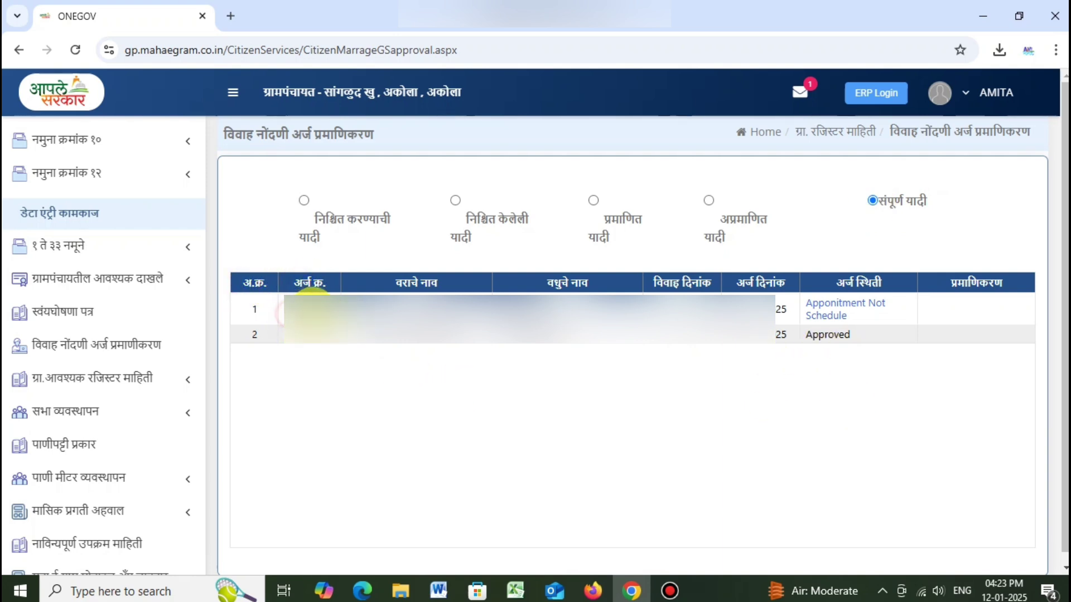
click(325, 308)
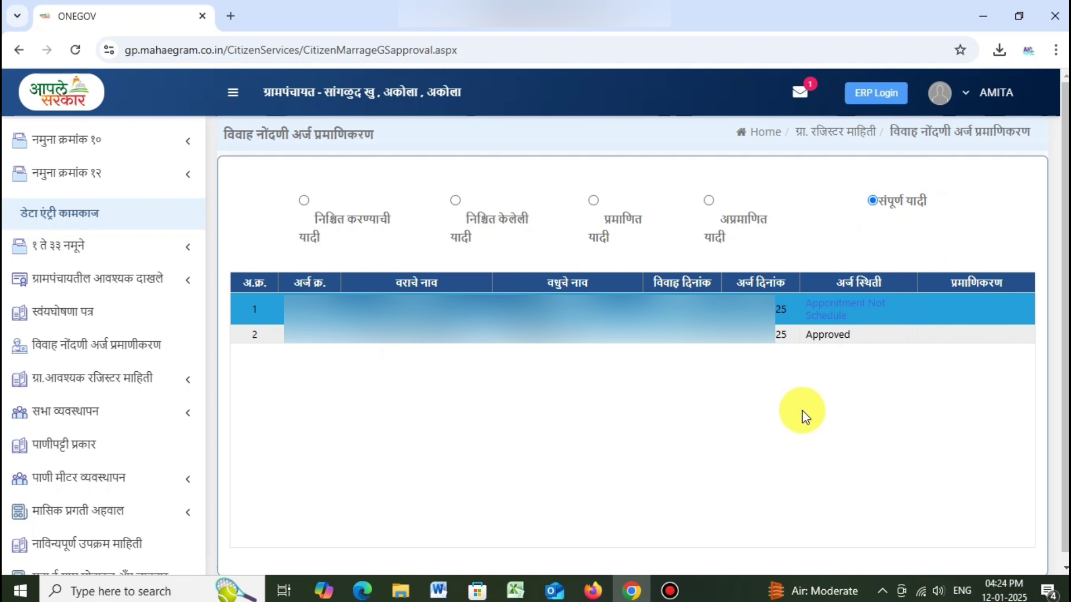
click(706, 338)
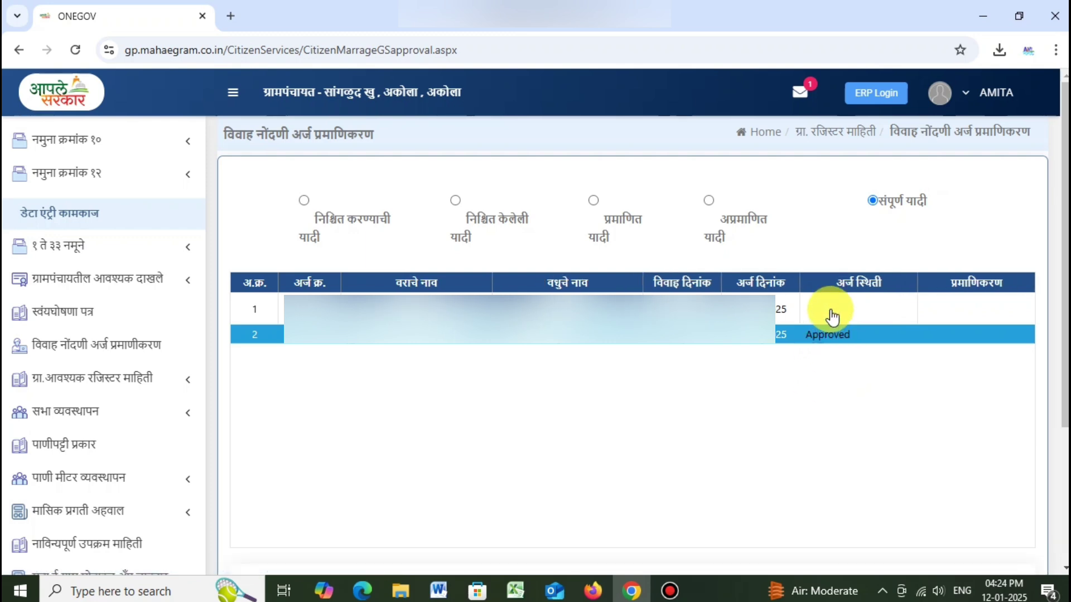
Open the appointment scheduling form for the application whose status is Appointment Not Schedule.
click(834, 316)
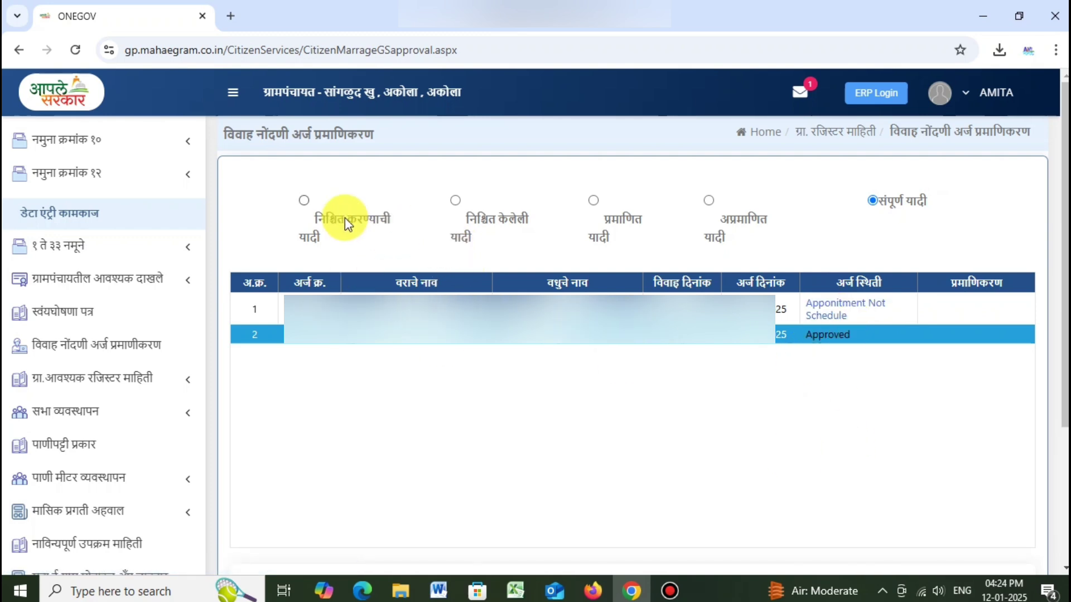
click(304, 201)
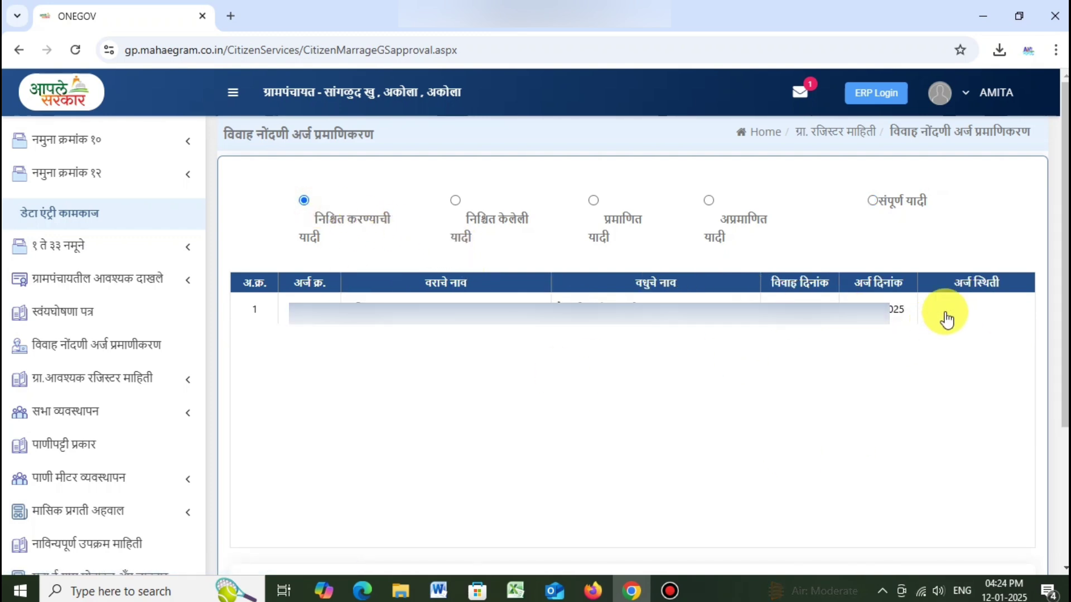
click(954, 305)
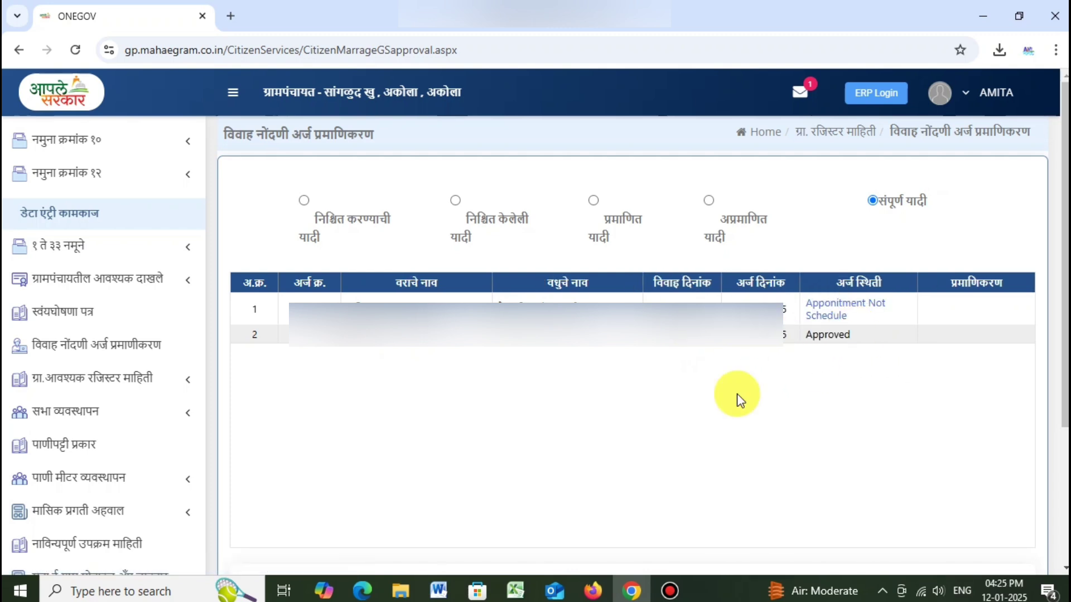
Examine the appointment form's application number, its instruction to enter the visit date and time, and the visit date field.
scroll(668, 451, down, 4)
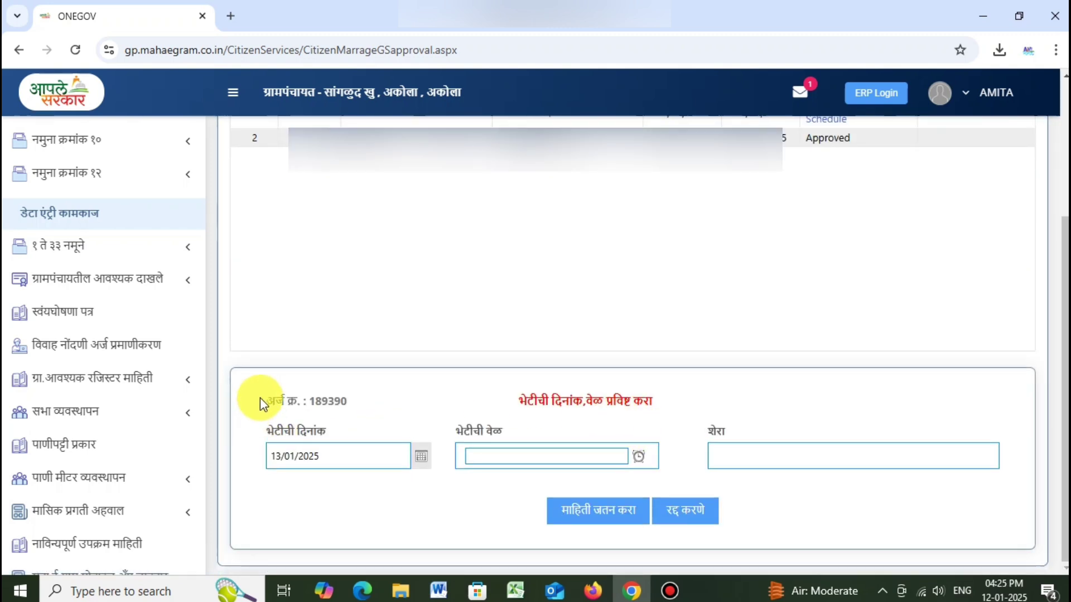
drag(259, 397, 341, 400)
click(370, 403)
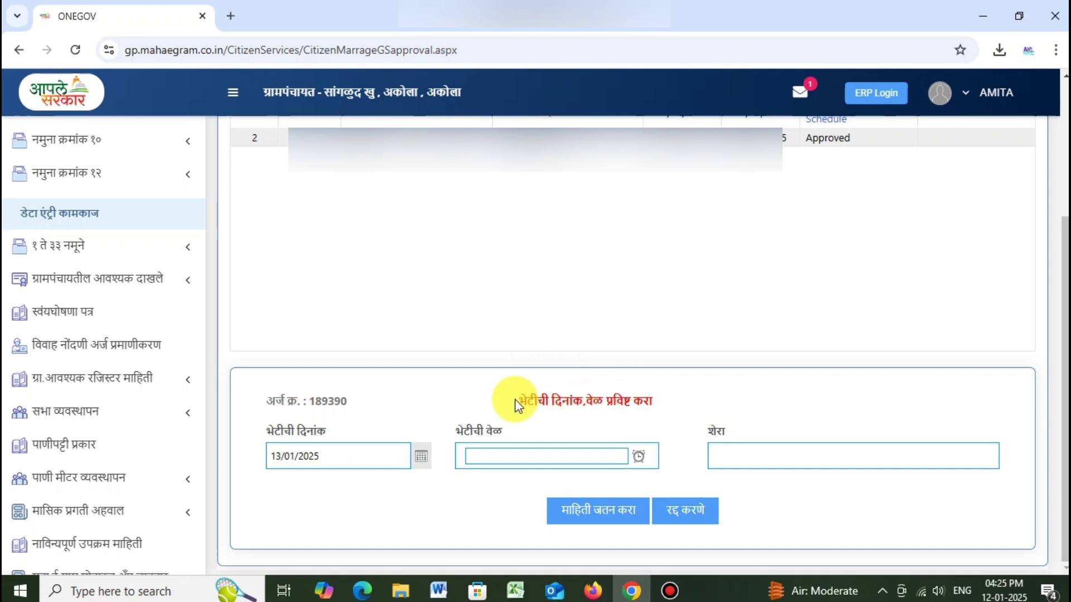
drag(517, 404, 616, 397)
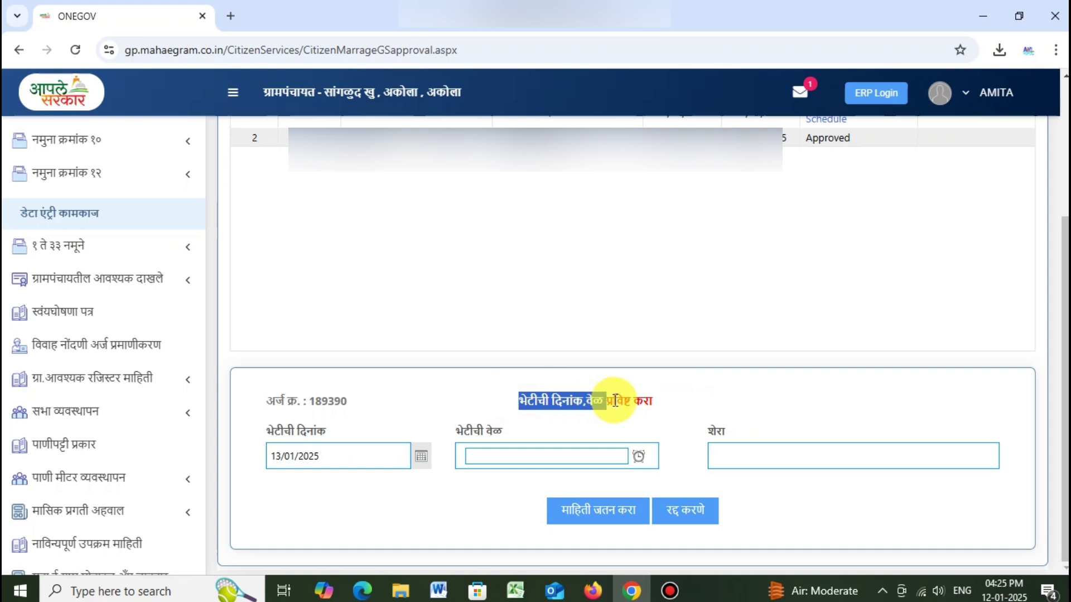
click(616, 397)
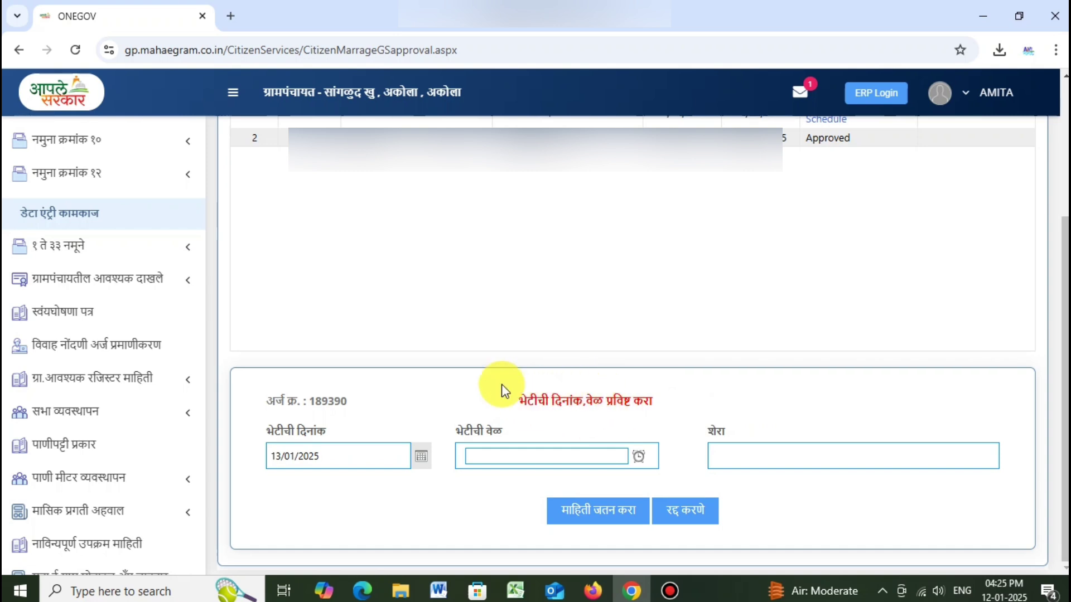
drag(255, 430, 352, 438)
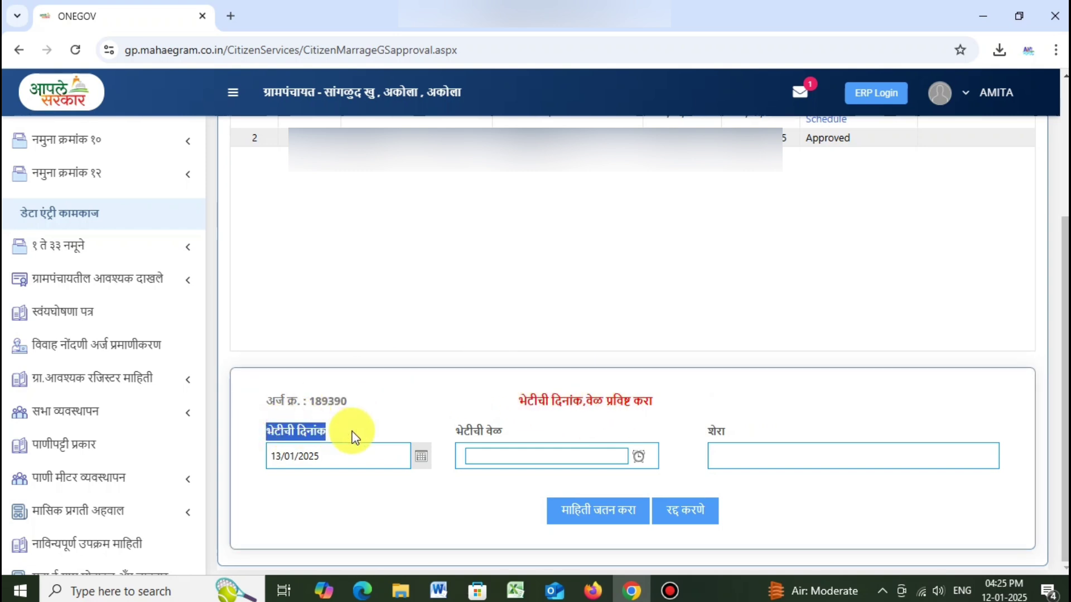
click(299, 455)
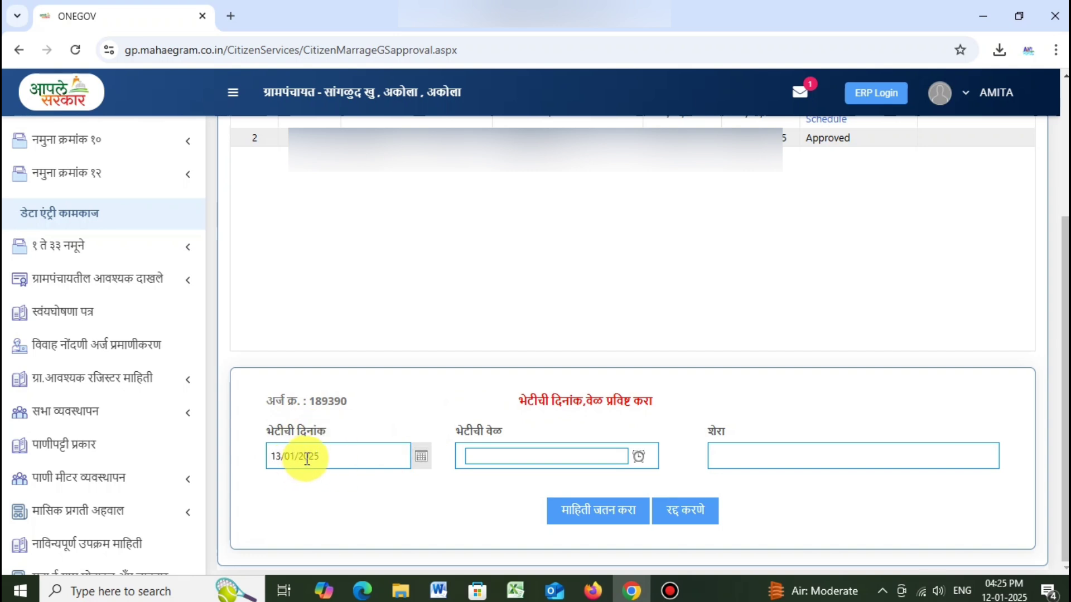
Schedule the application's appointment for 12/01/2025 at 4:00 PM and save the information.
click(421, 458)
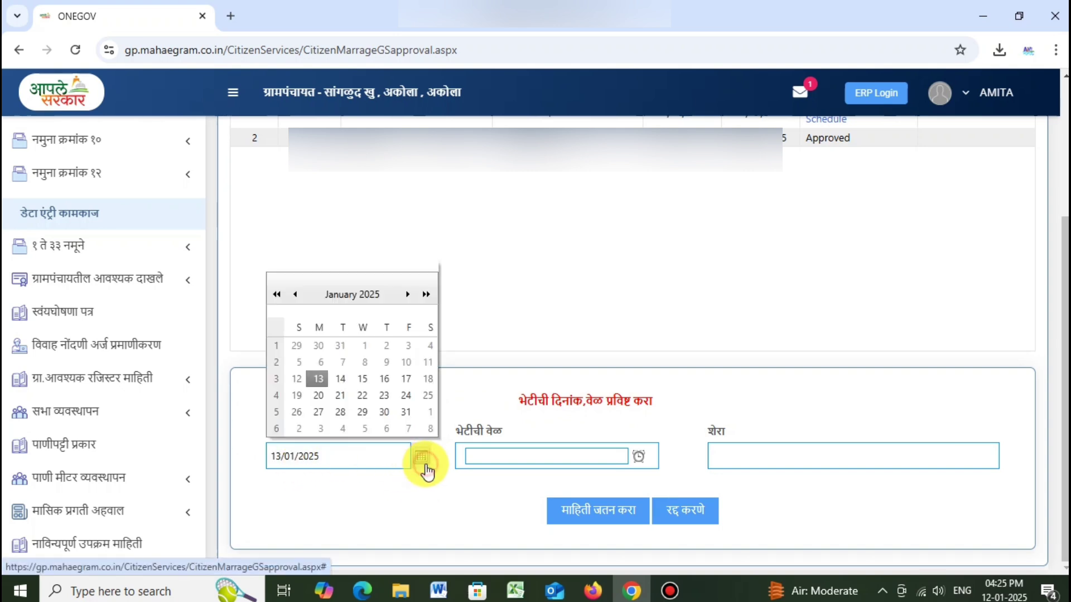
click(299, 382)
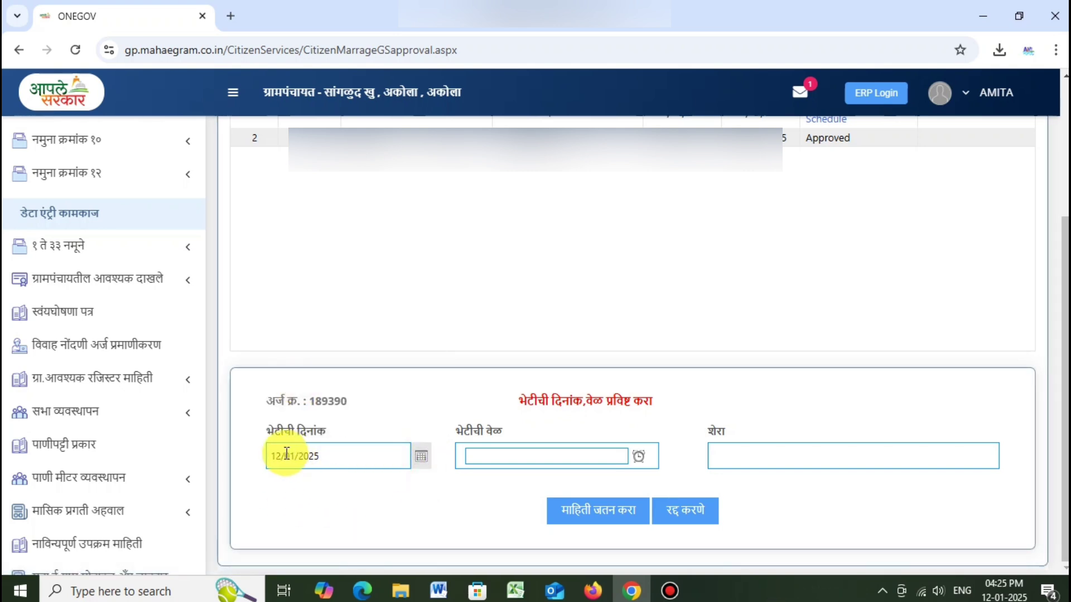
click(638, 457)
click(549, 384)
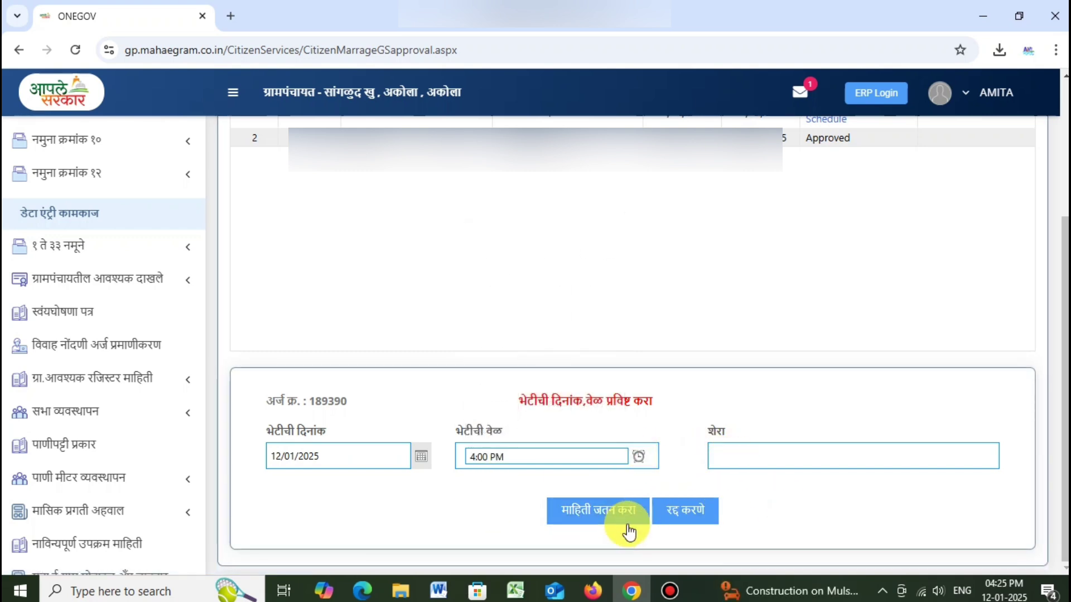
click(588, 513)
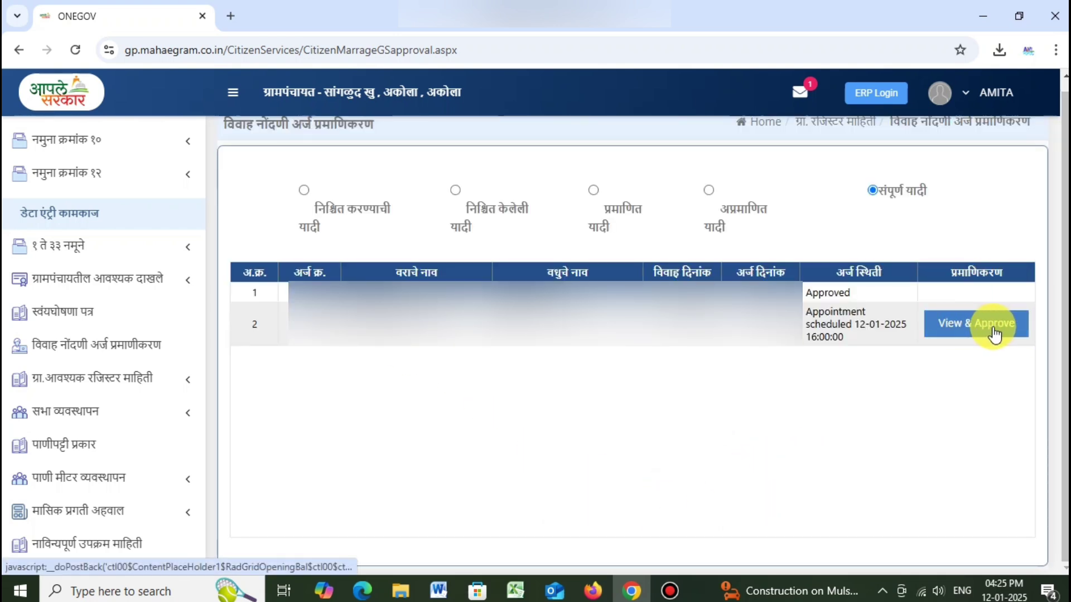
Open the scheduled application for viewing and approval, and review the groom's and bride's details.
click(911, 404)
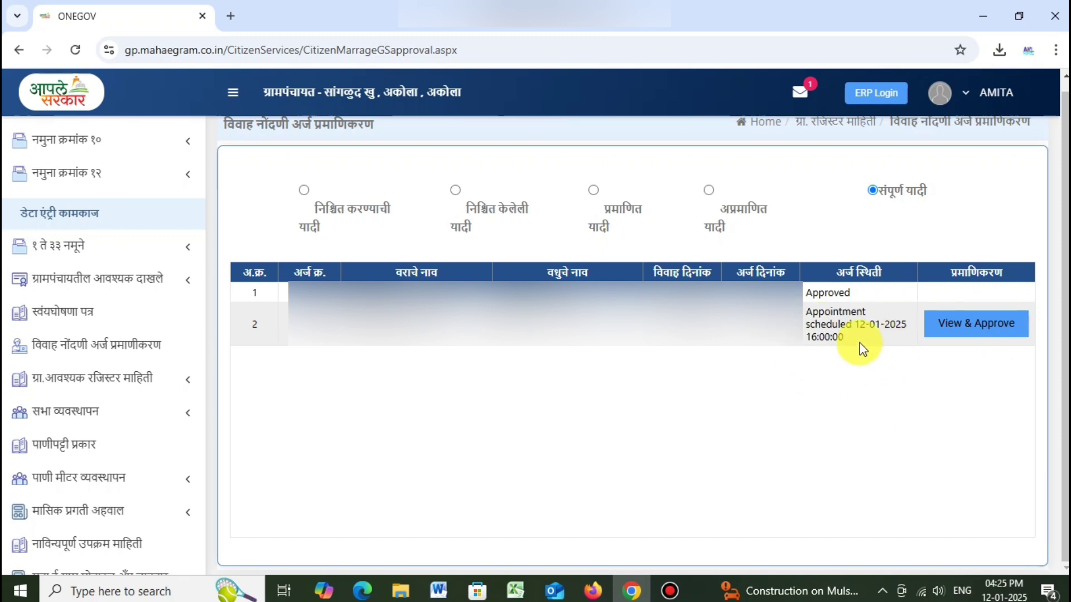
click(960, 323)
scroll(897, 384, down, 5)
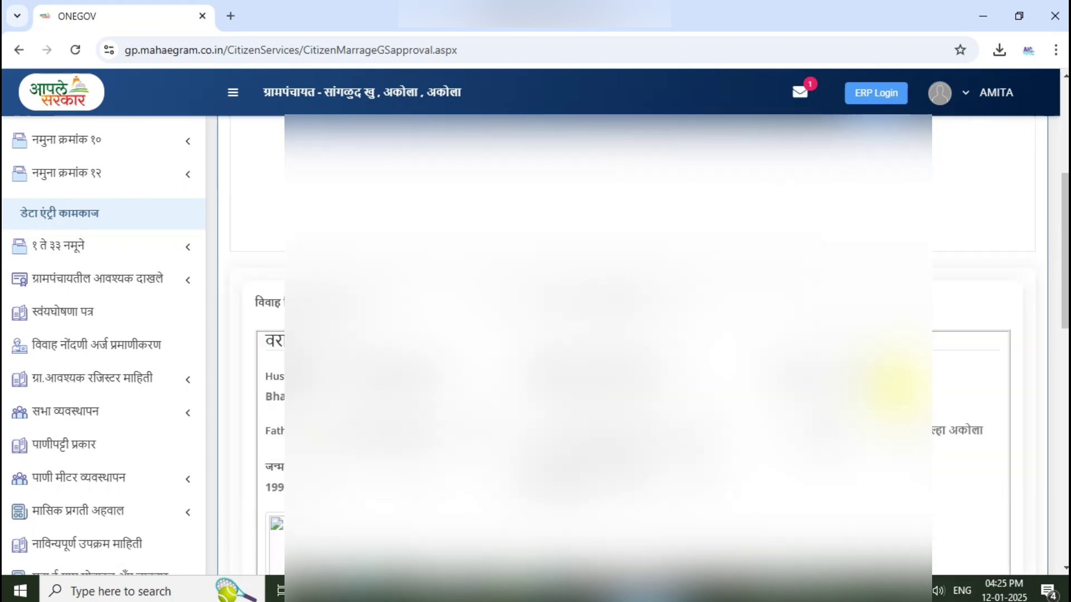
scroll(834, 345, up, 3)
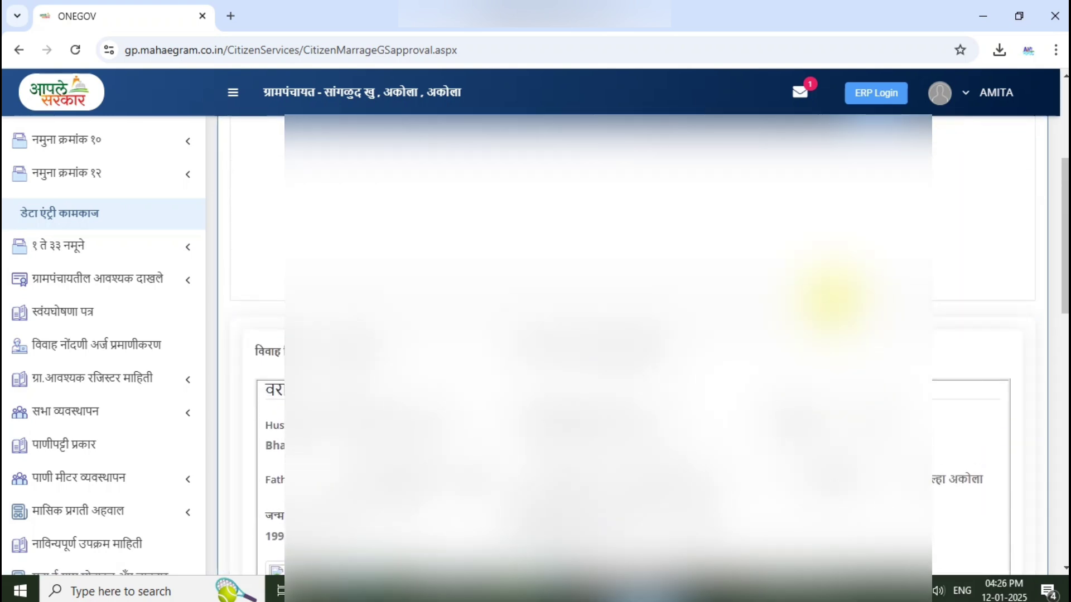
scroll(834, 301, down, 3)
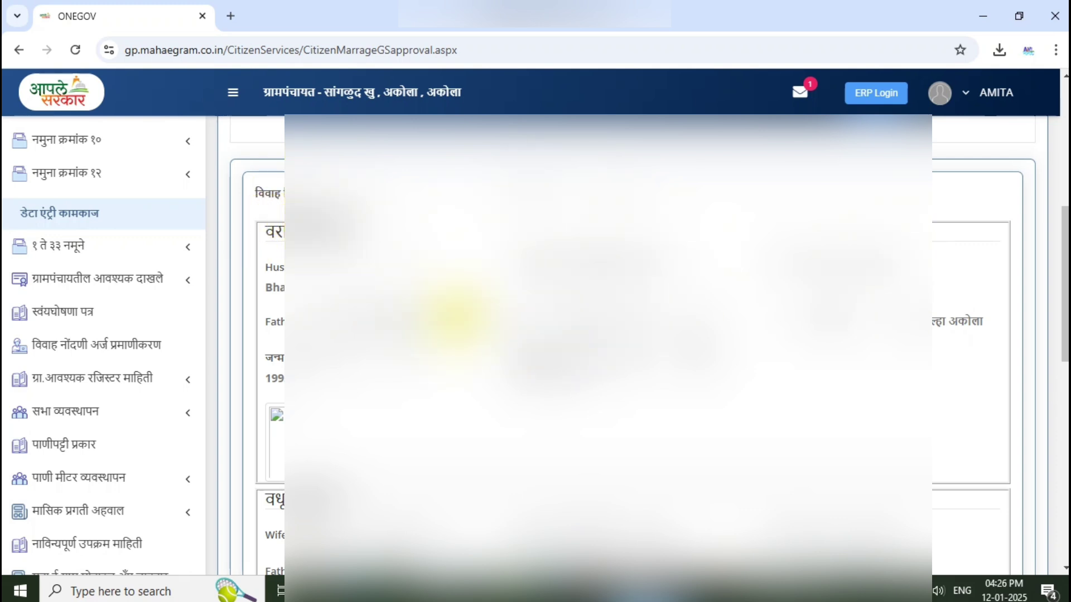
scroll(455, 315, down, 3)
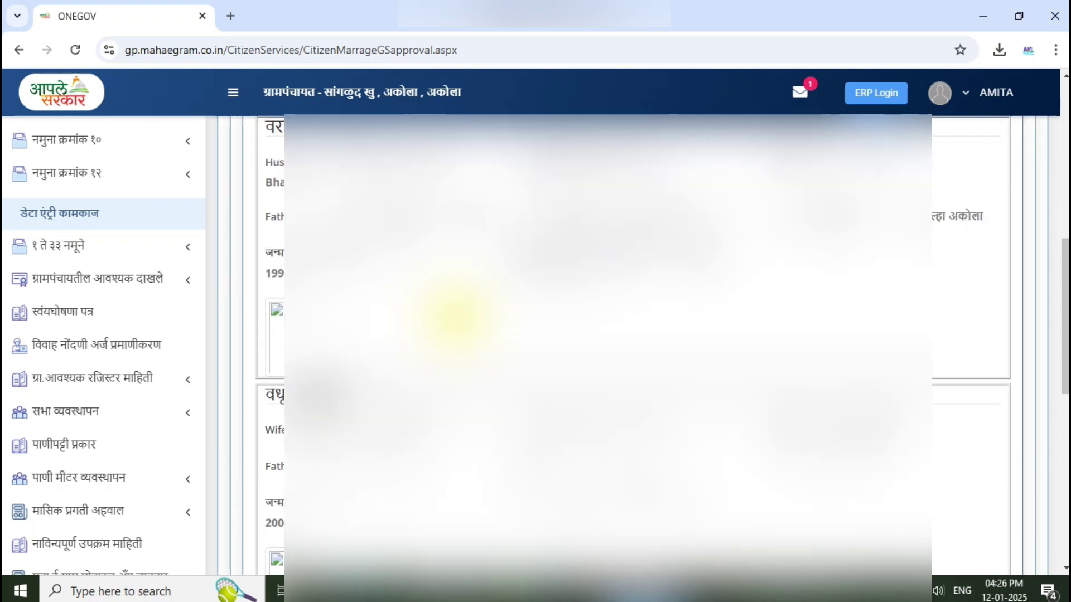
scroll(455, 315, down, 2)
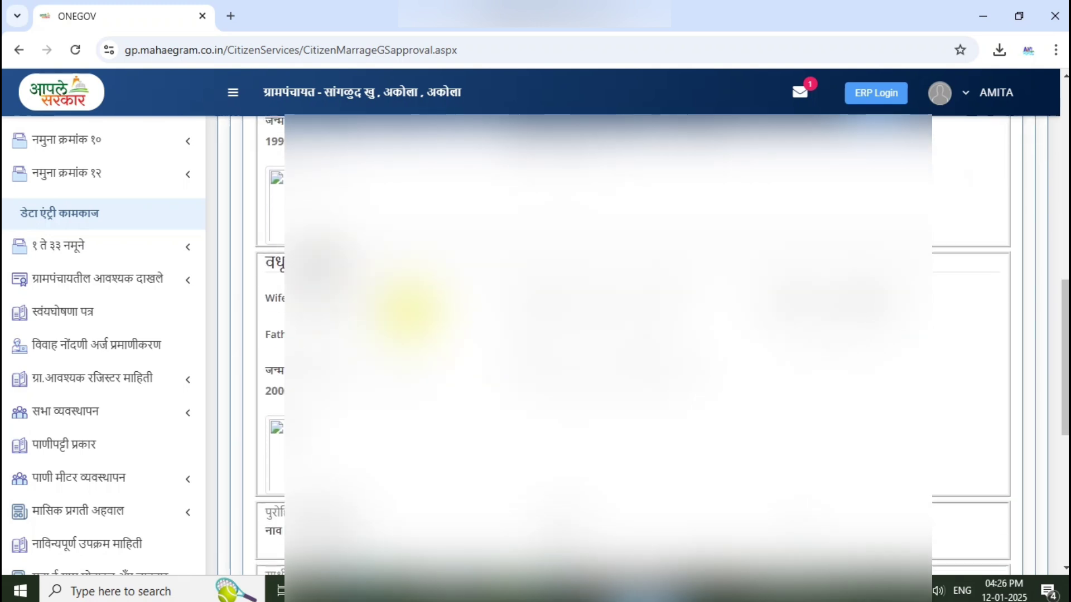
double_click(272, 263)
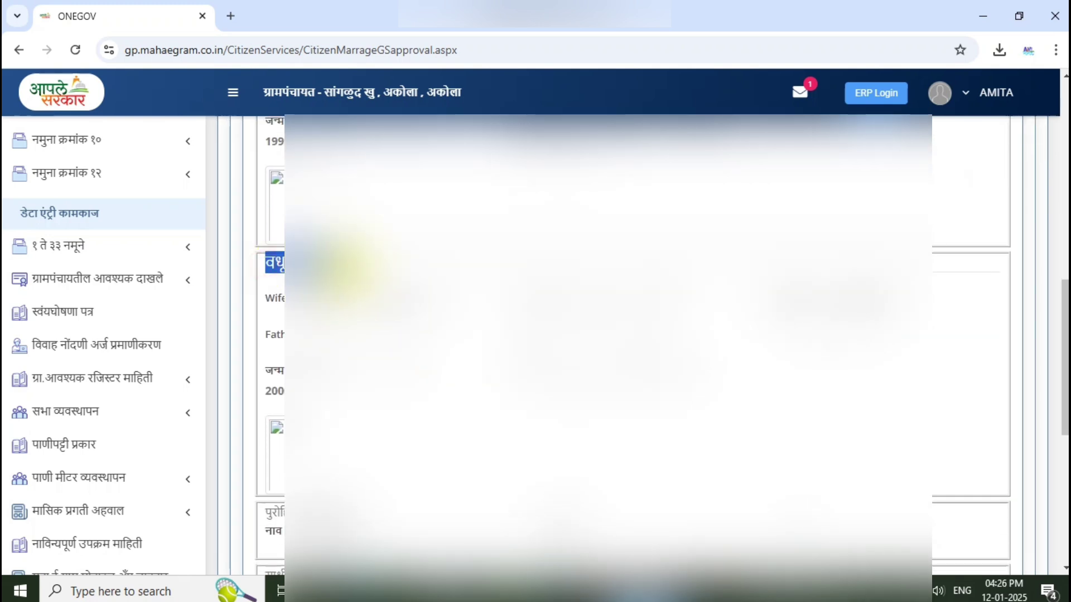
click(344, 272)
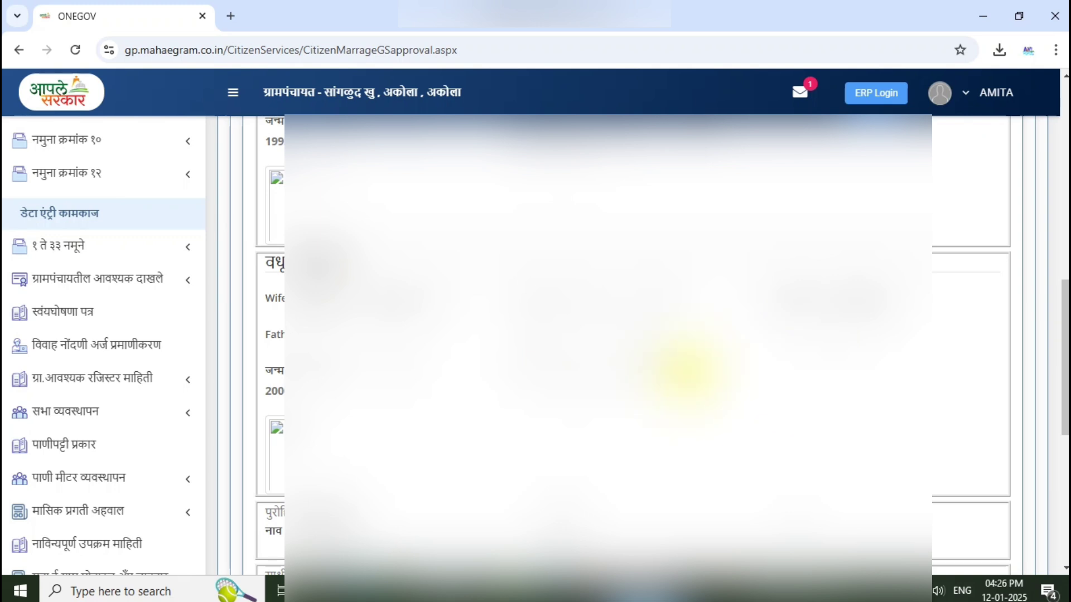
Review the remaining bride, priest and witness details, and mark the marriage application as प्रमाणित.
scroll(686, 370, down, 4)
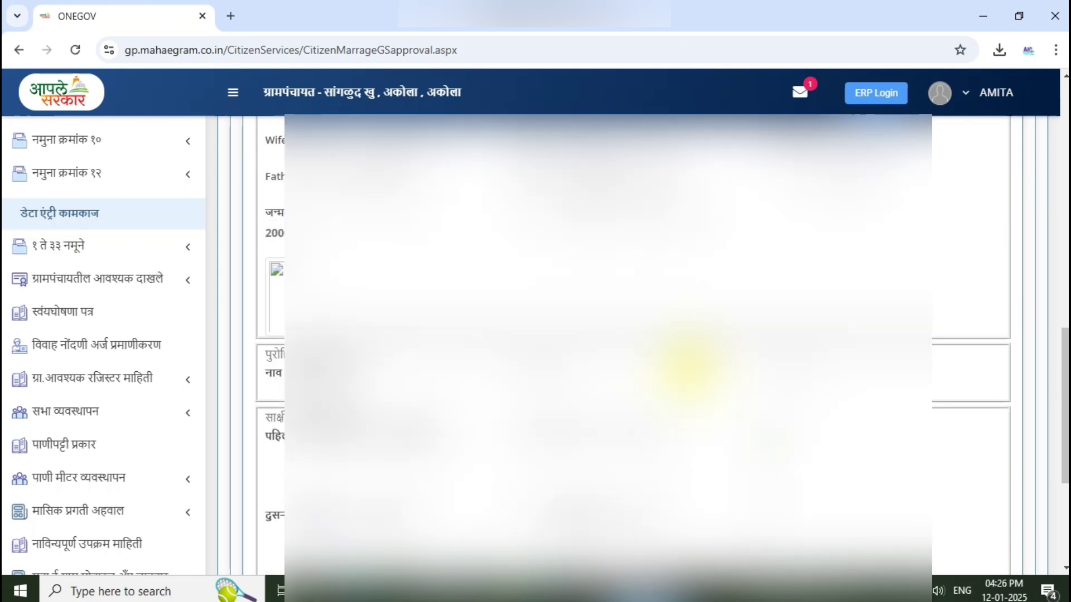
scroll(479, 354, down, 4)
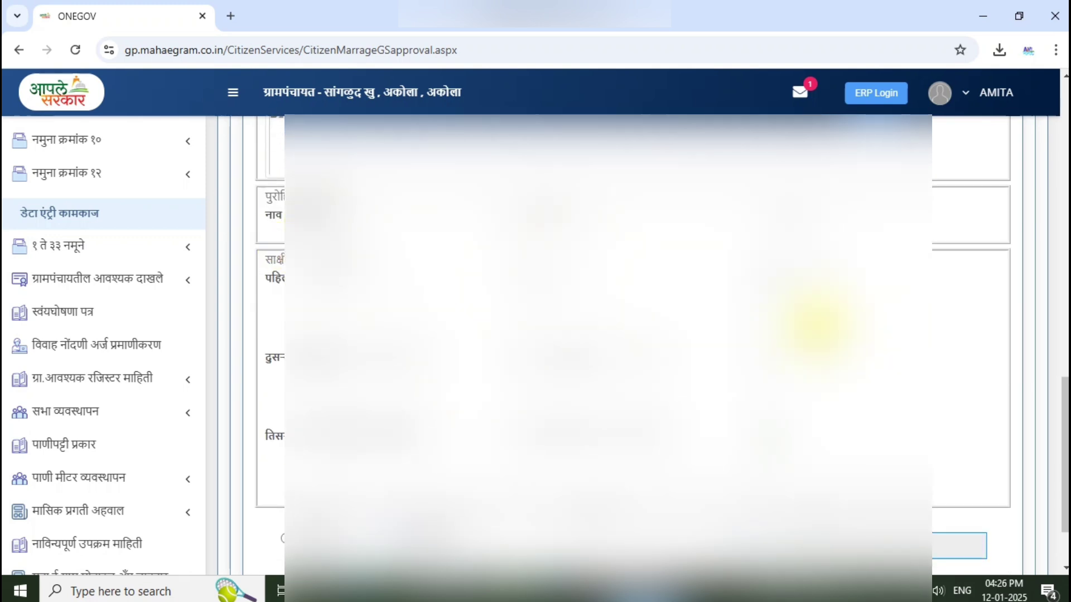
scroll(812, 327, down, 3)
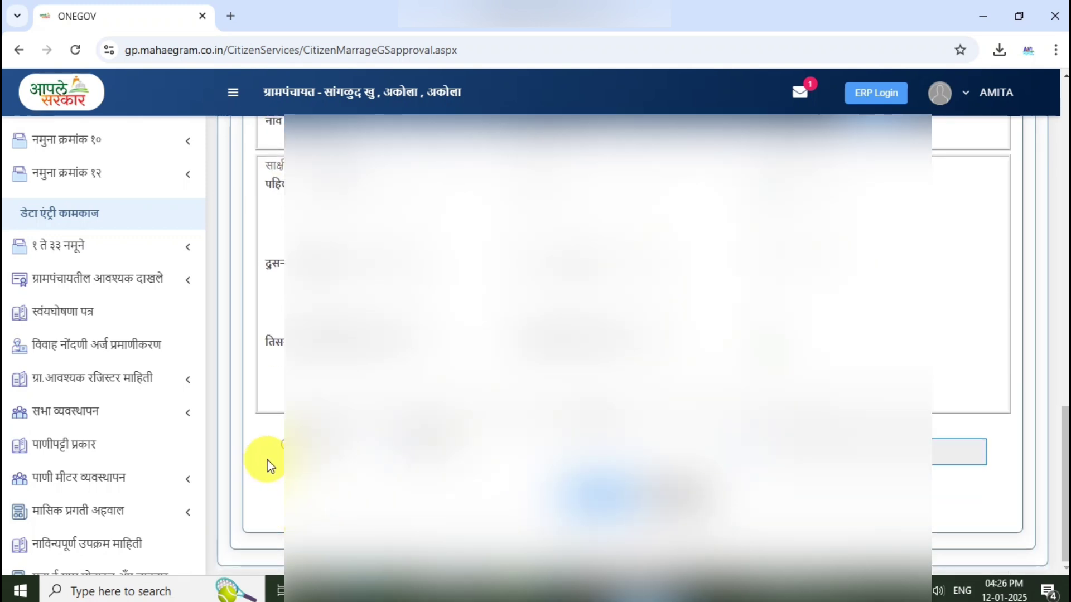
click(422, 461)
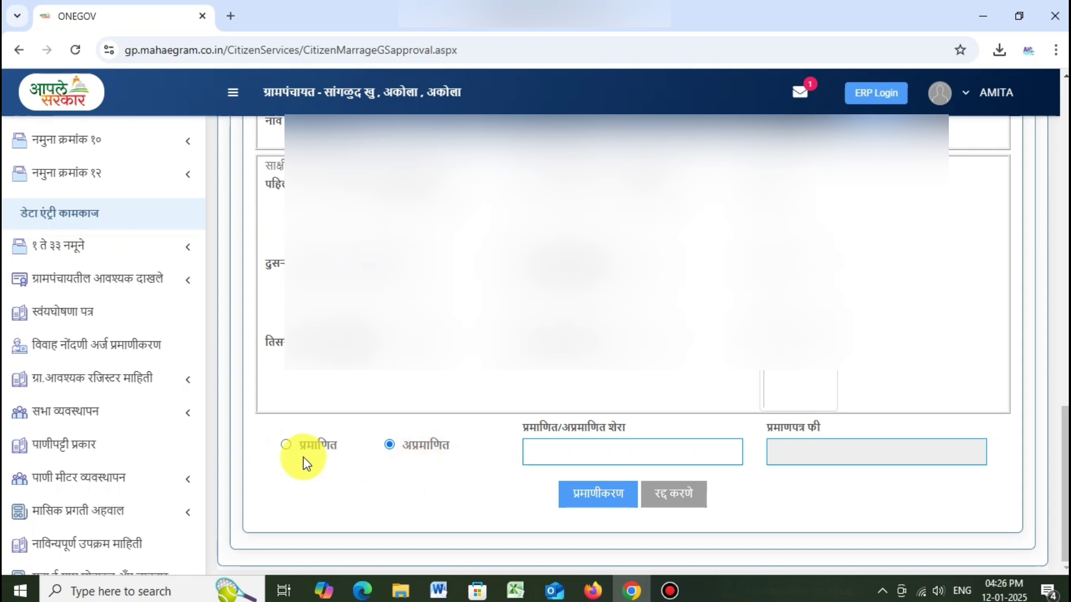
click(286, 445)
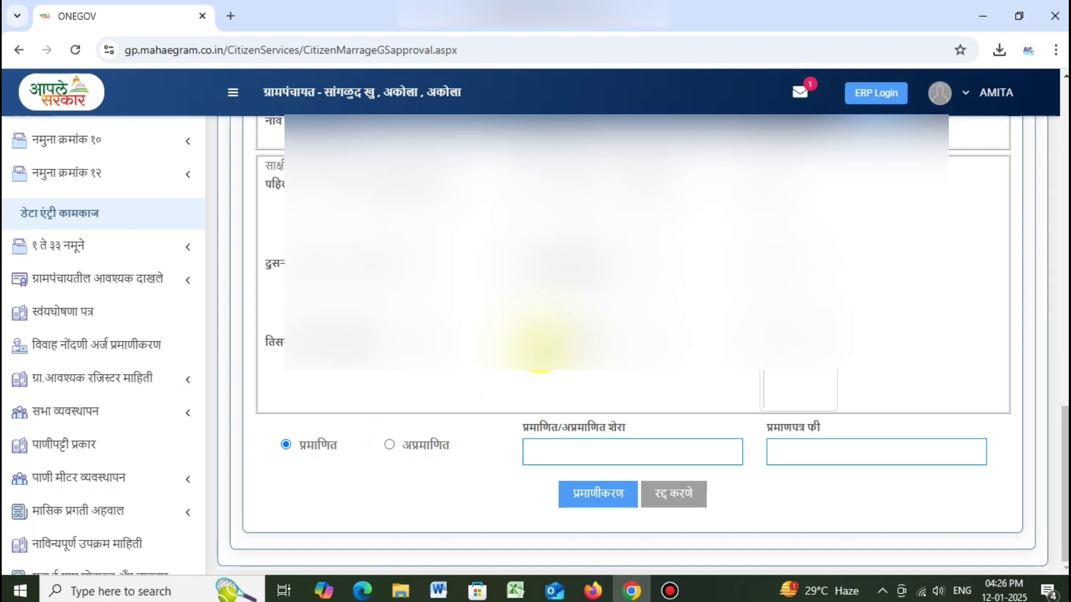
click(388, 446)
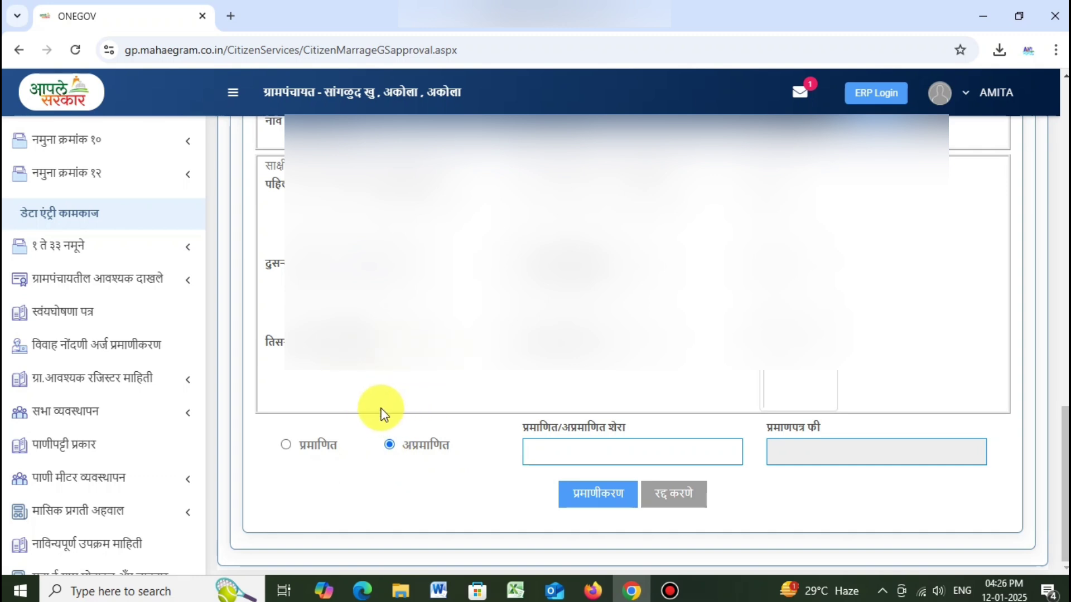
click(284, 444)
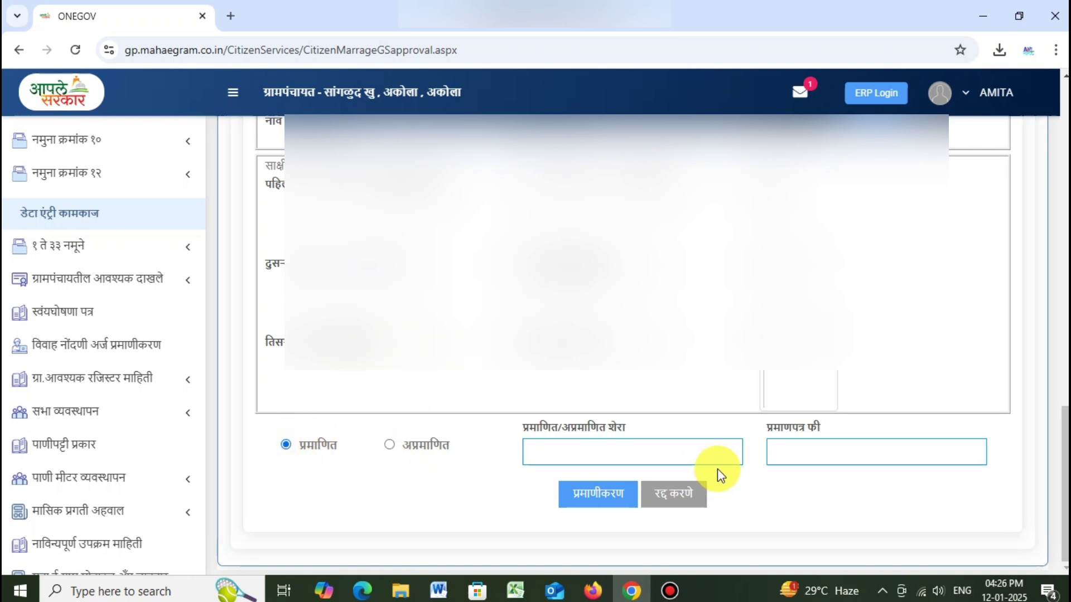
Enter the remark "ok" and a certificate fee of 20, and submit the application's certification.
click(557, 453)
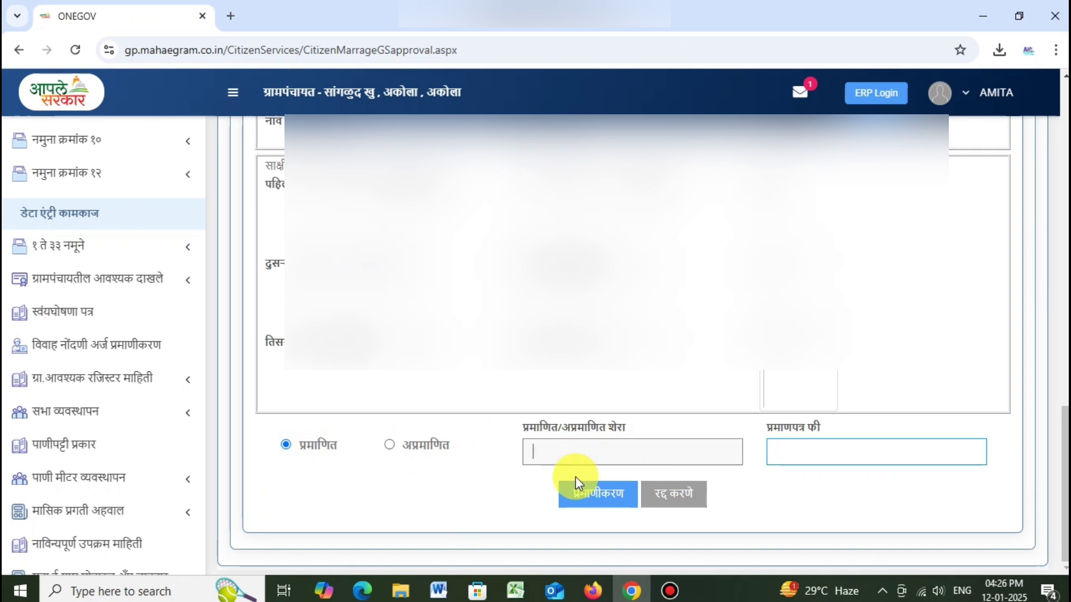
text(ok)
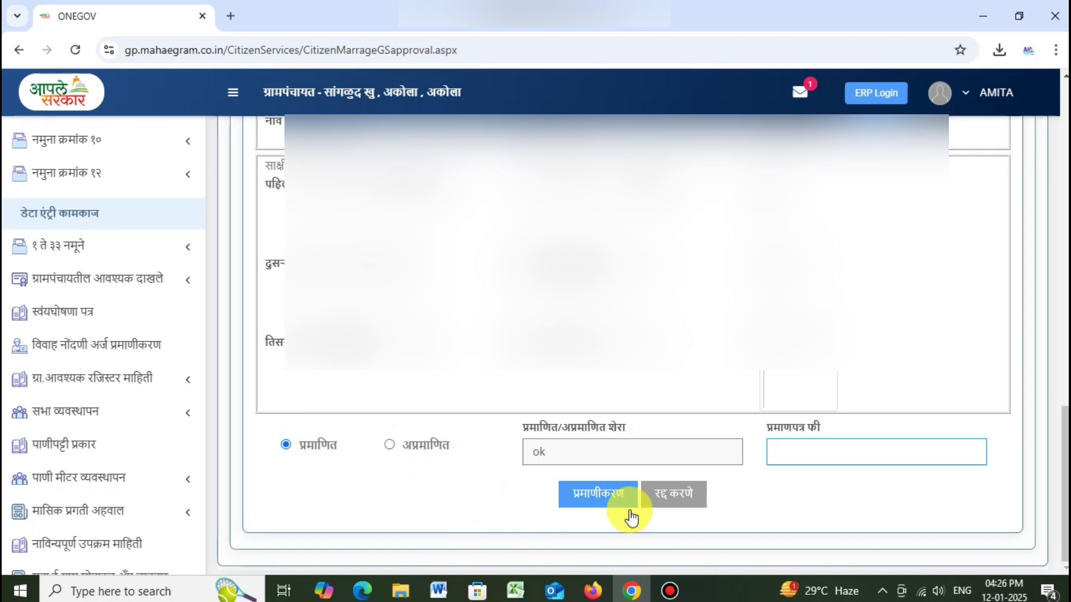
drag(760, 429, 844, 431)
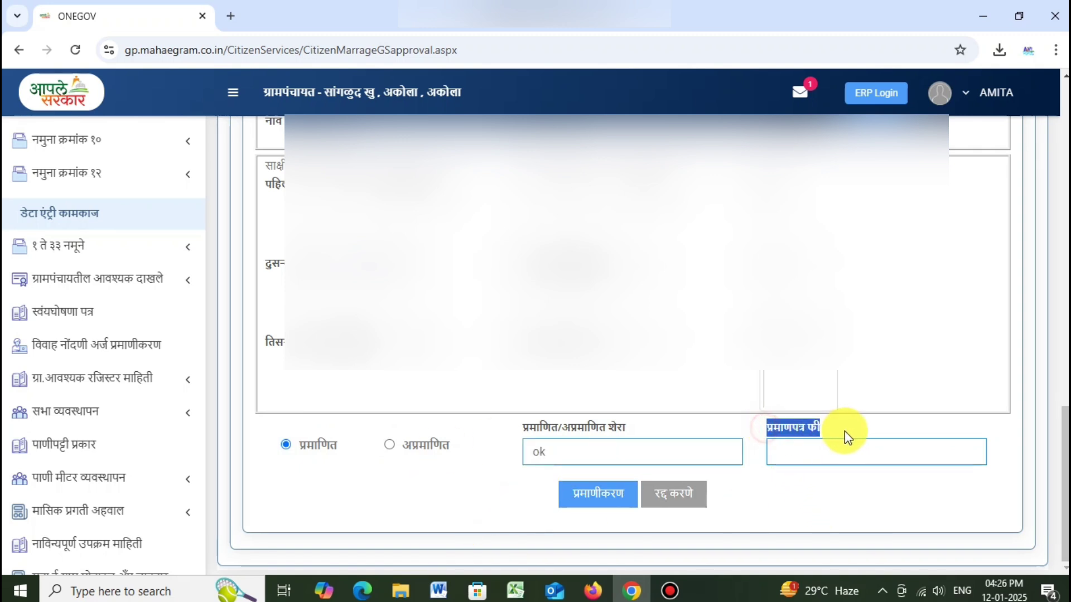
click(805, 451)
text(20)
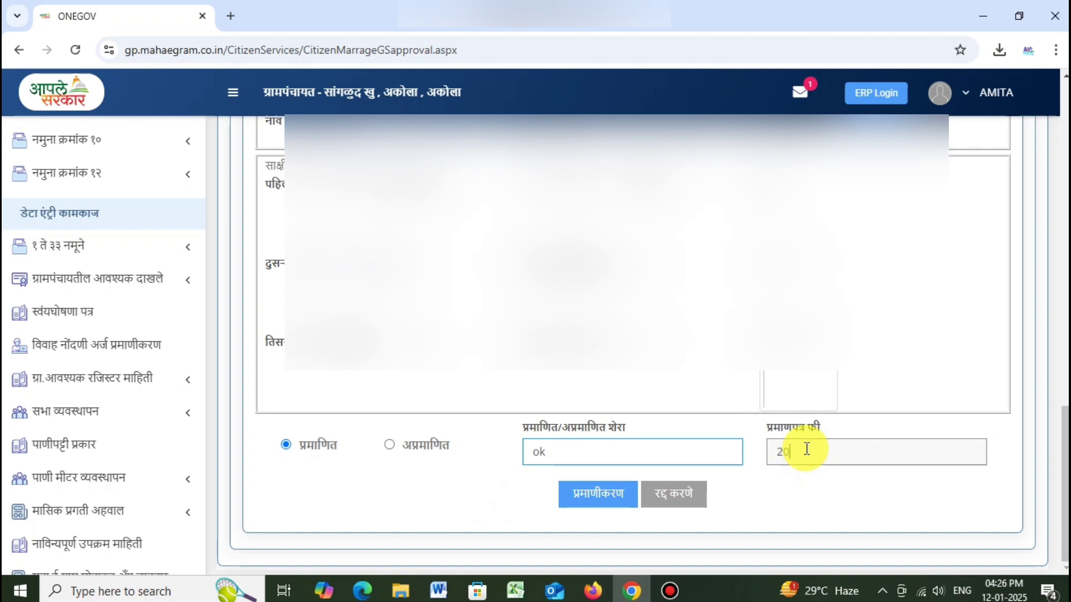
click(618, 499)
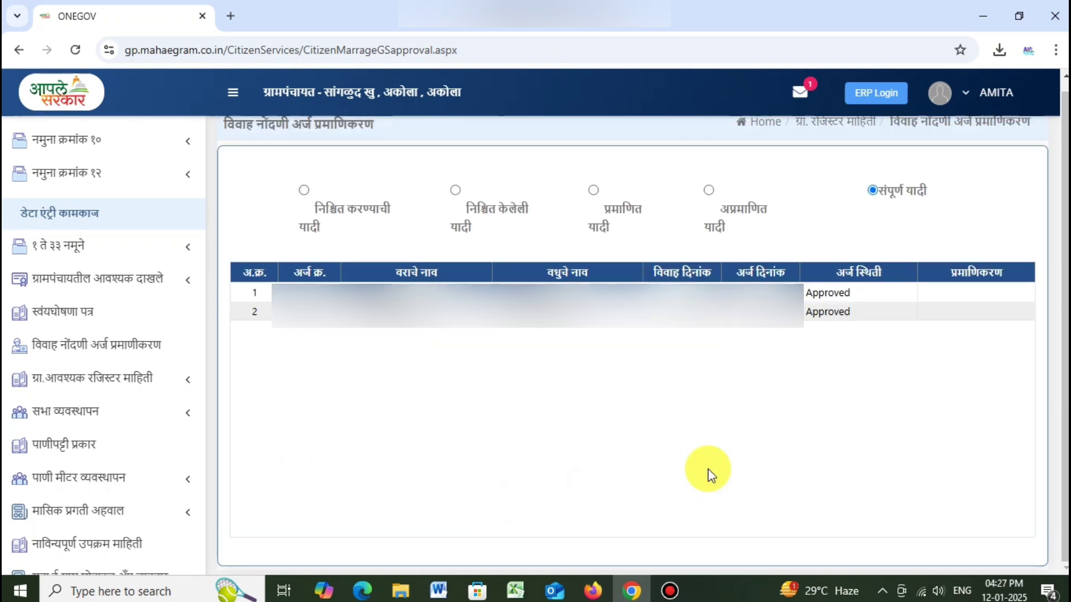
Check the first application's status in the complete list of marriage registration applications.
click(811, 290)
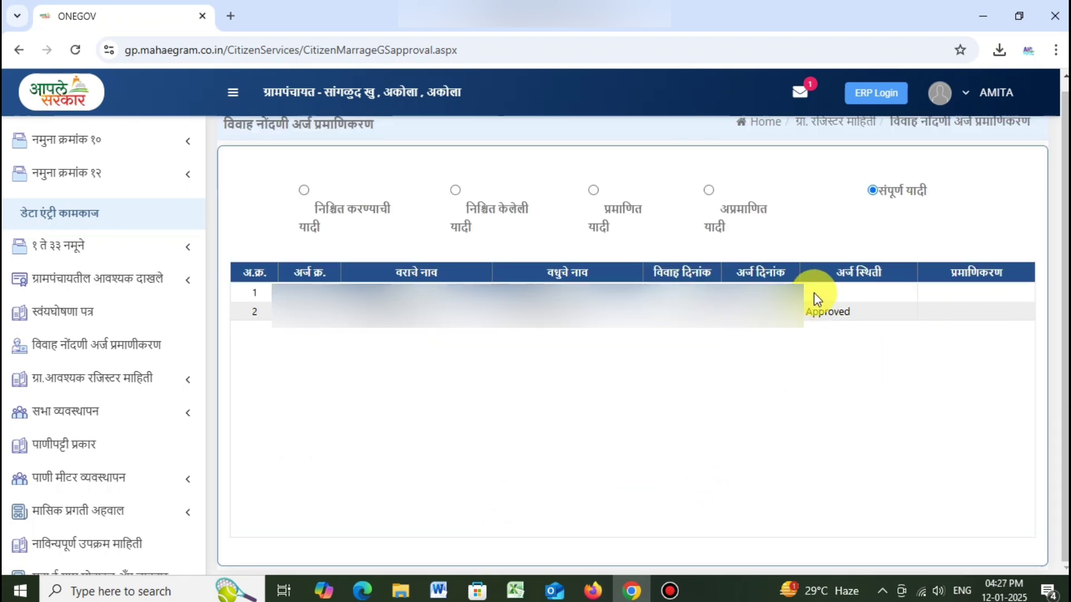
drag(811, 290, 860, 294)
click(872, 292)
click(849, 353)
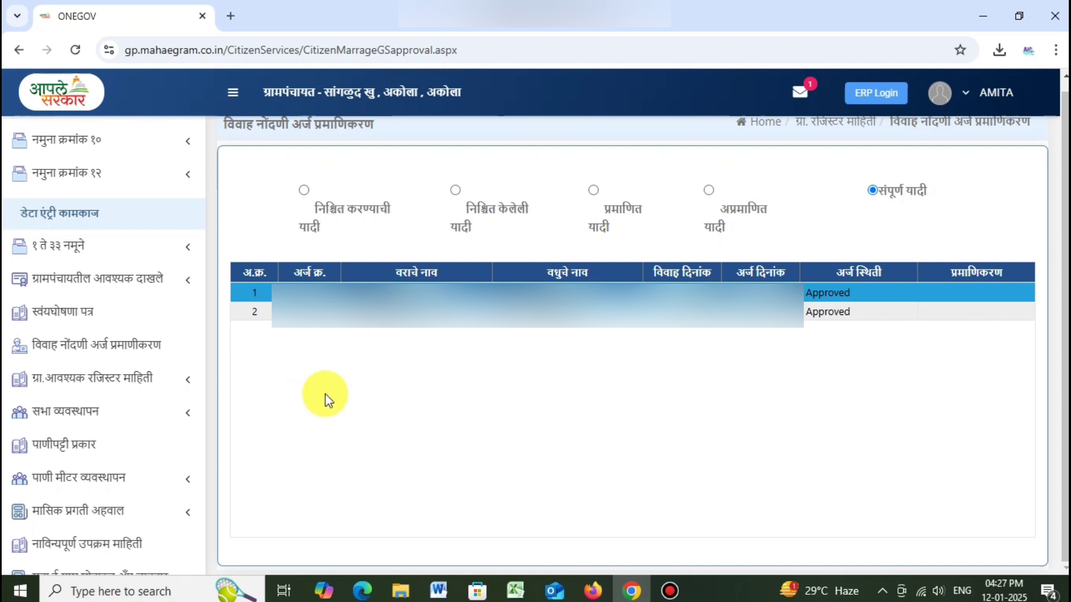
Open the marriage certificate application form (विवाह प्रमाणपत्र अर्ज) among the gram panchayat's essential certificates.
click(110, 289)
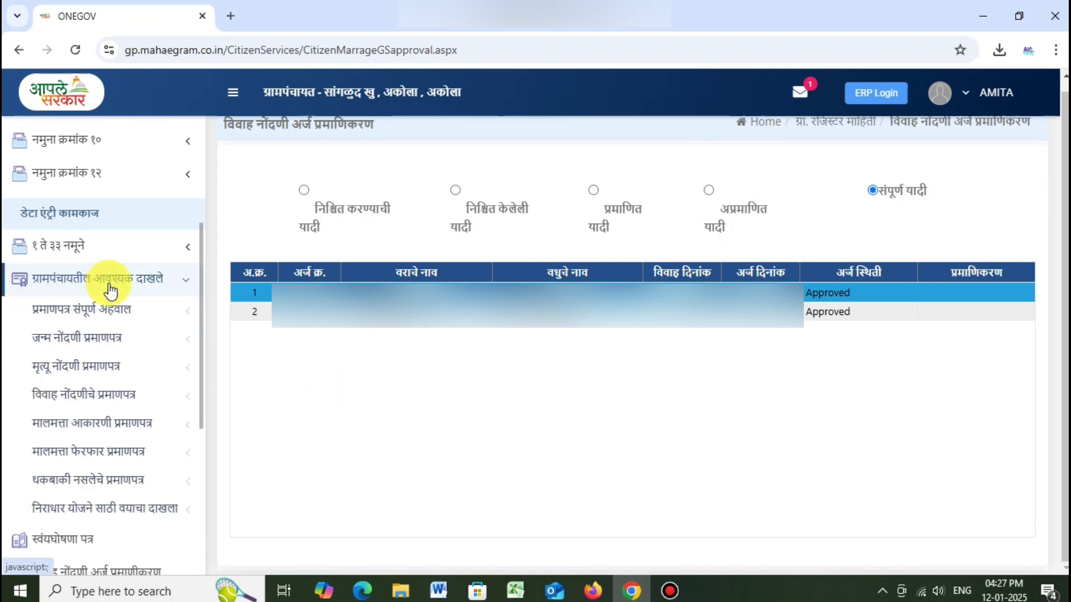
click(78, 396)
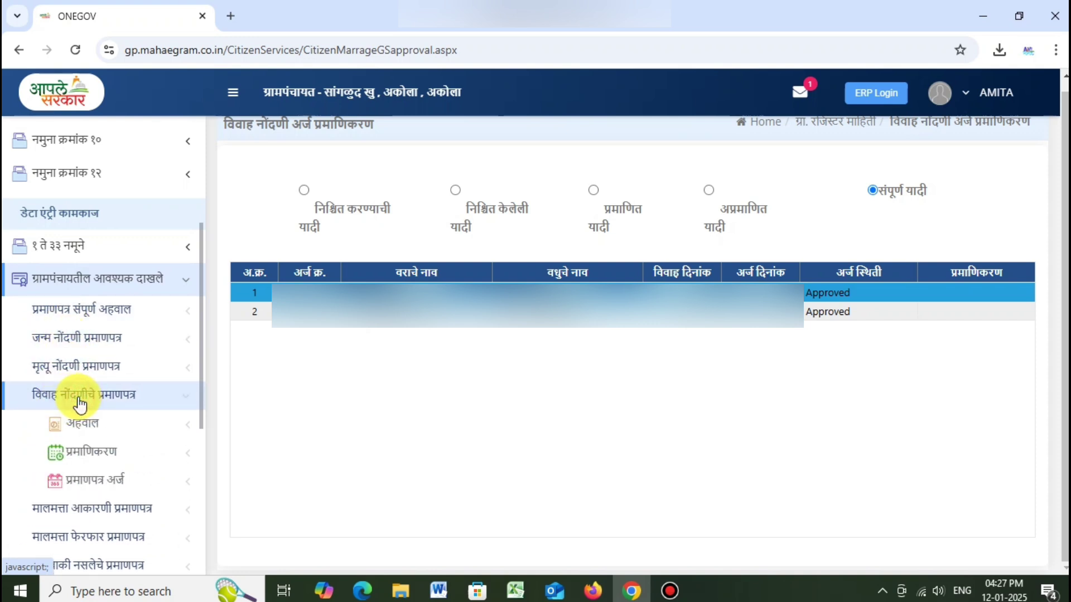
click(100, 484)
click(122, 508)
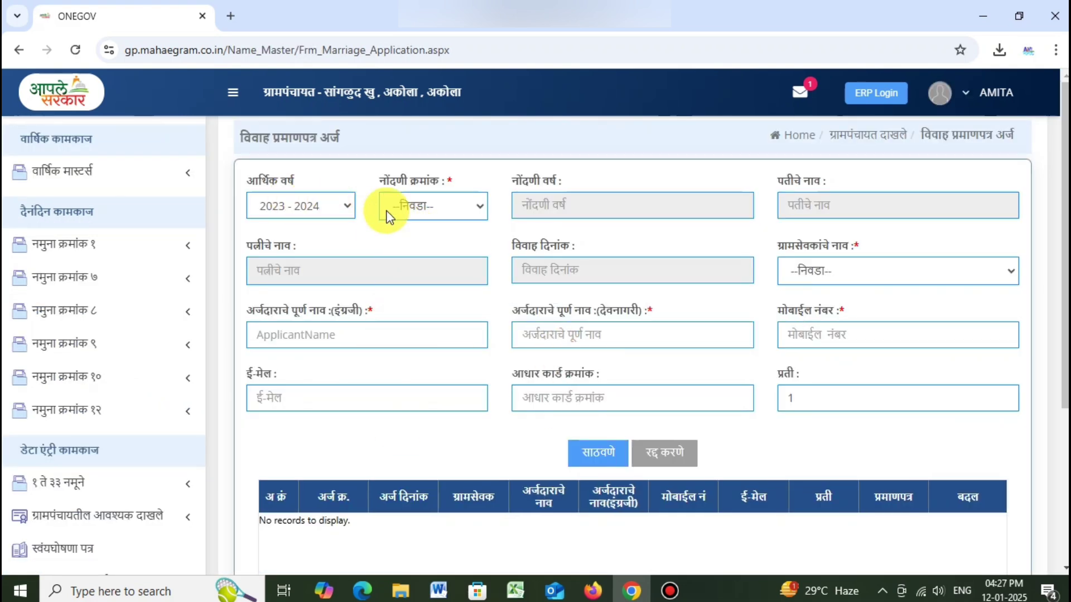
Select registration number 2 on the marriage certificate application.
click(401, 206)
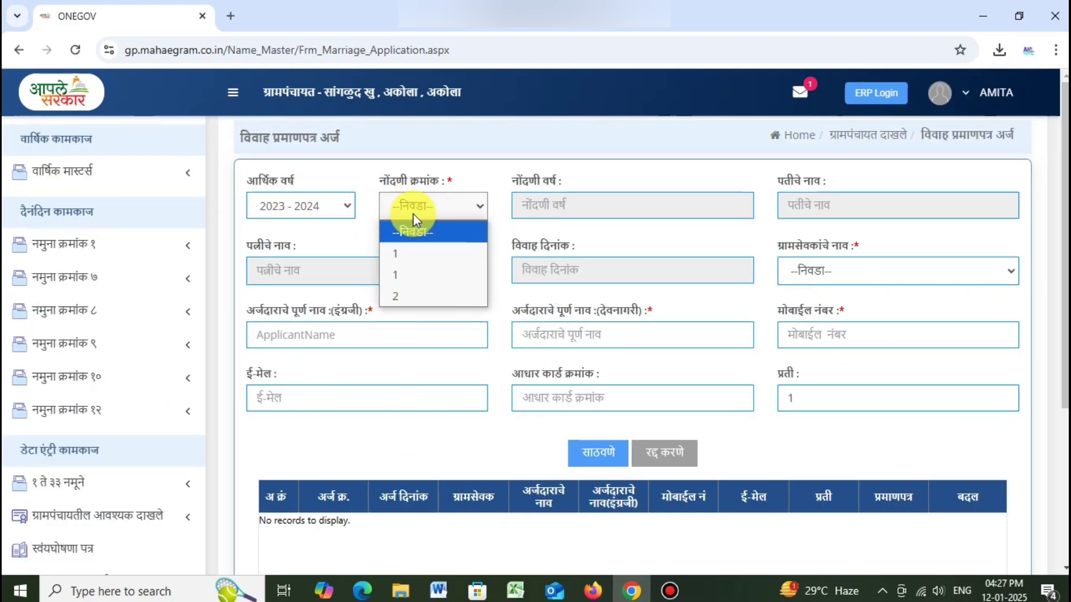
click(334, 223)
click(425, 206)
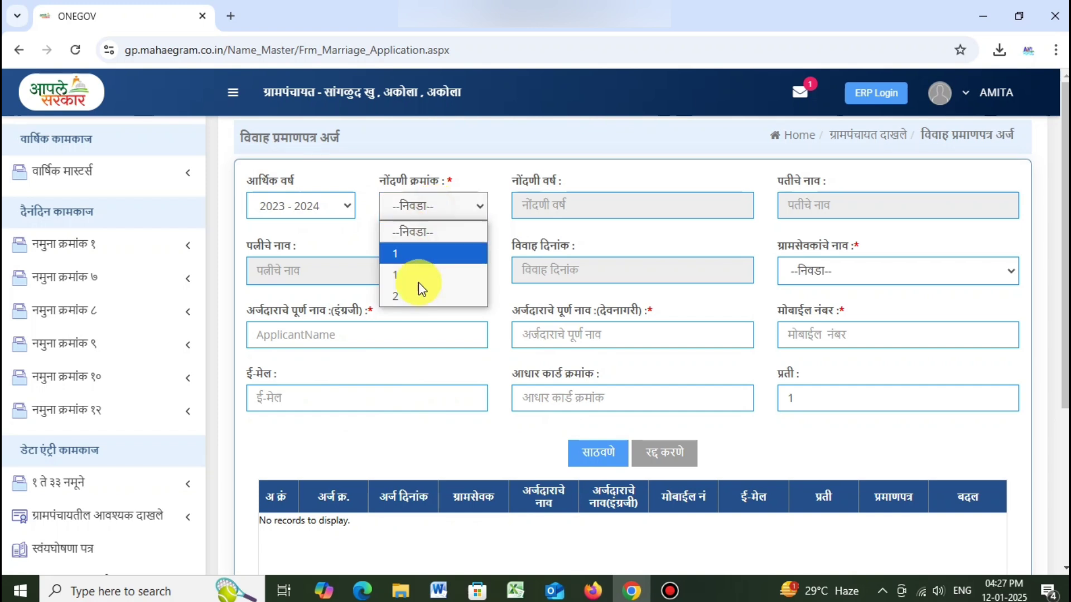
click(410, 295)
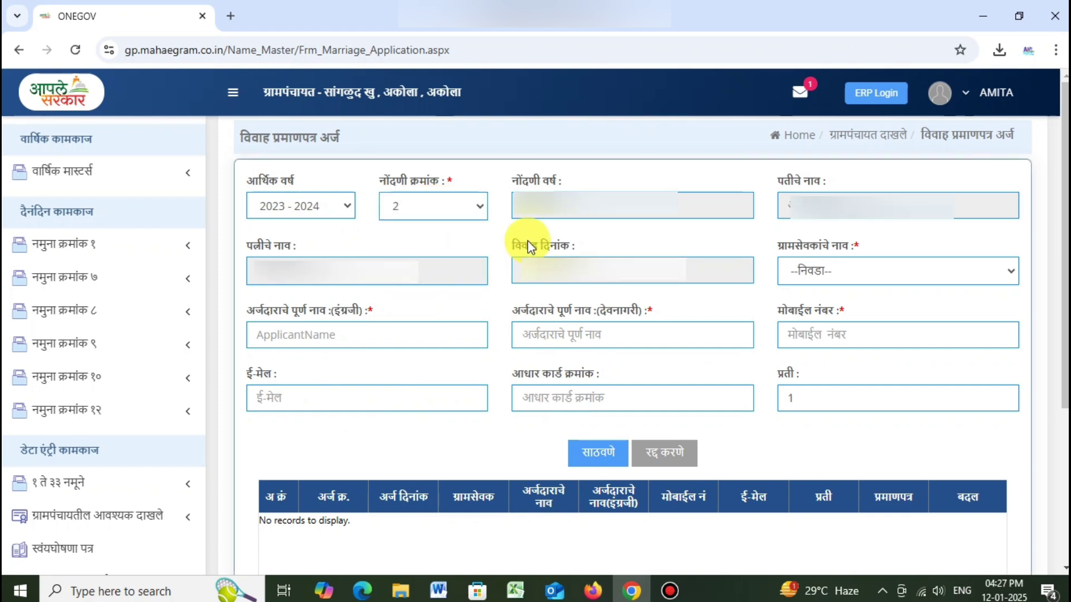
Examine the registration year, husband's name, wife's name and marriage date filled in for the selected registration.
click(504, 180)
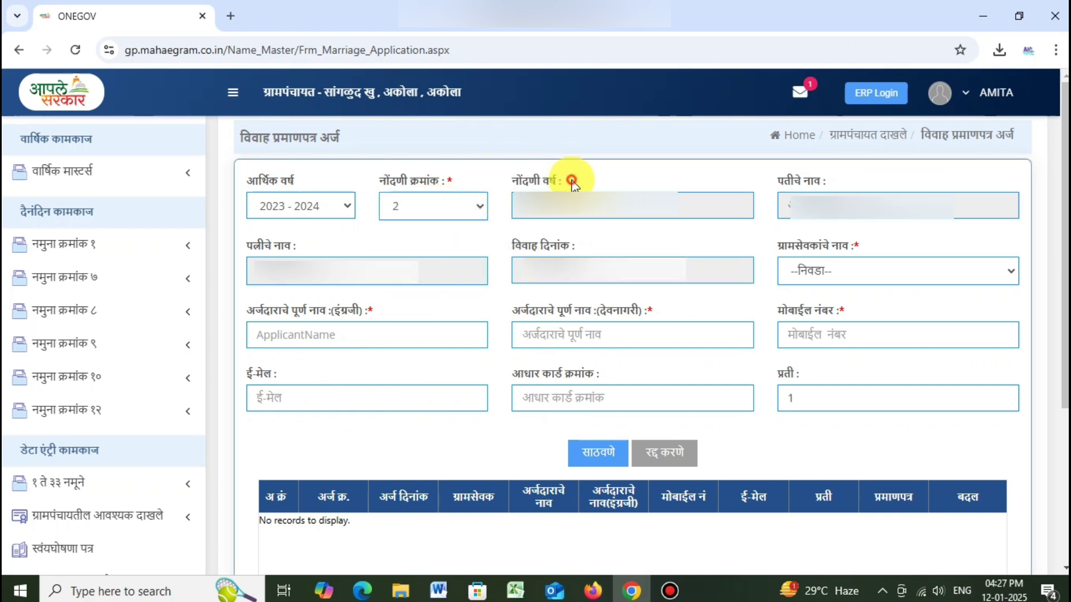
double_click(790, 180)
click(833, 183)
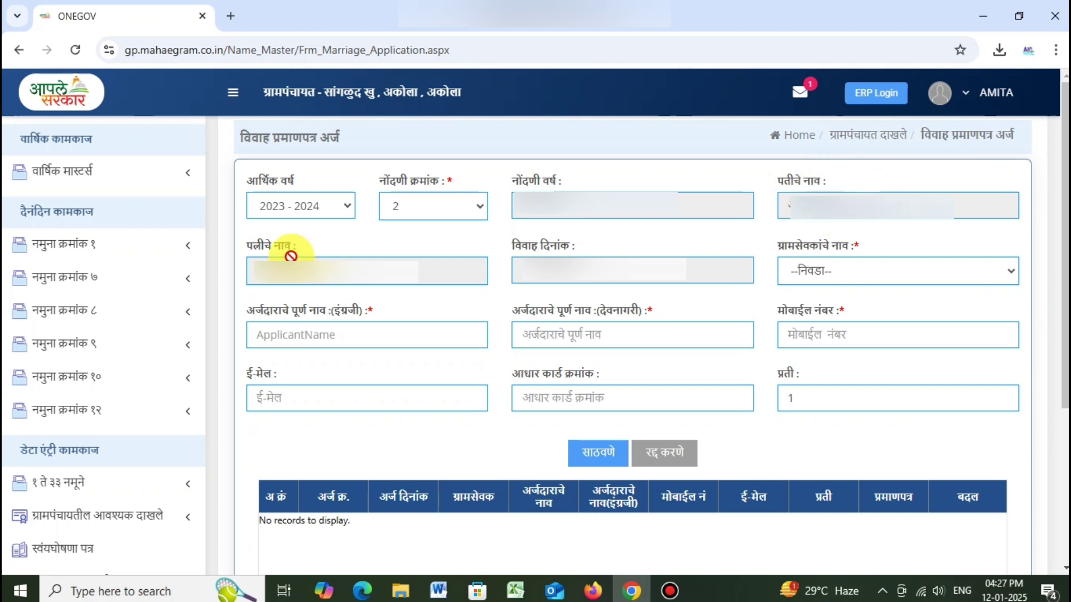
drag(244, 245, 342, 249)
click(342, 248)
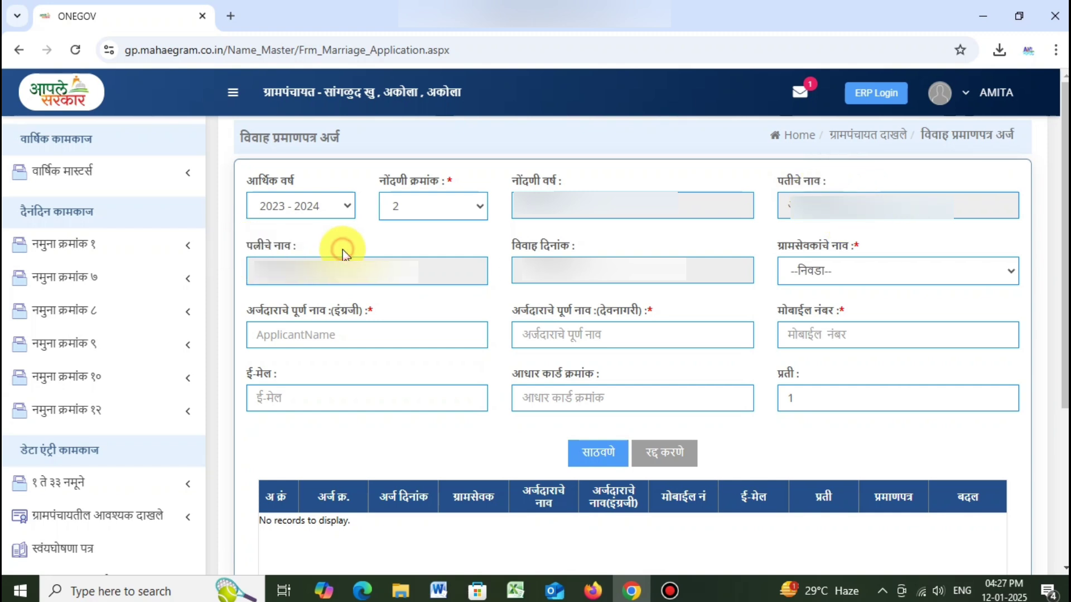
drag(498, 245, 610, 241)
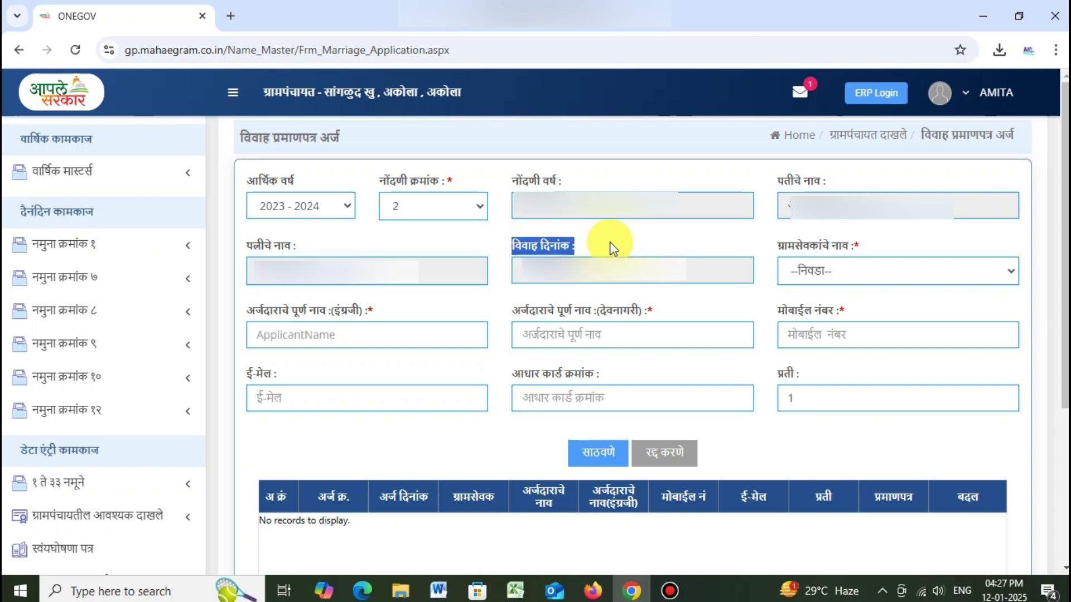
click(610, 242)
Choose the gram sevak's name for the certificate application.
drag(766, 243, 899, 242)
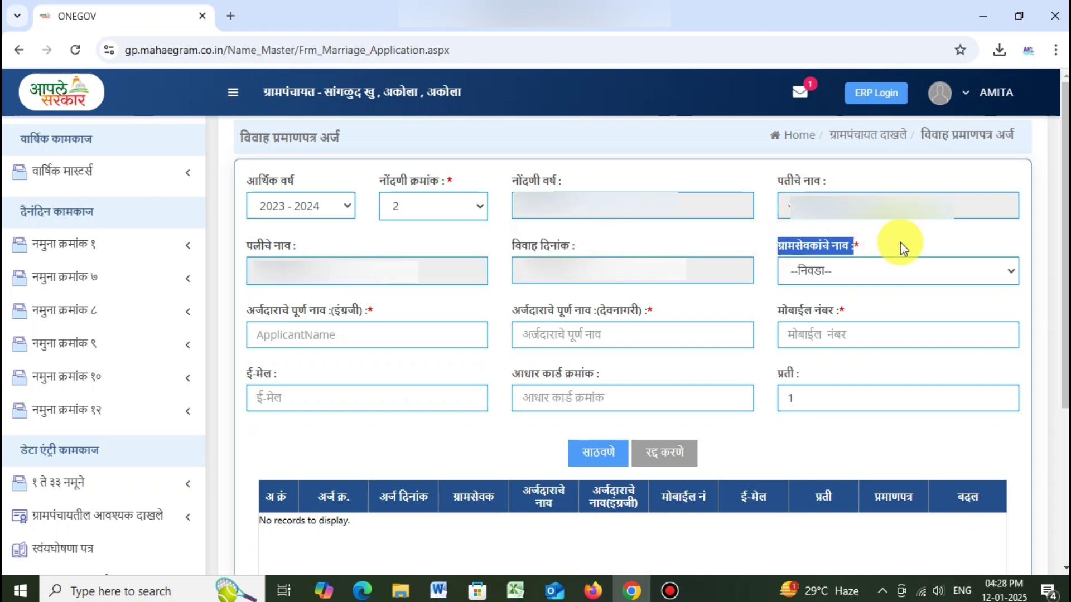
click(899, 242)
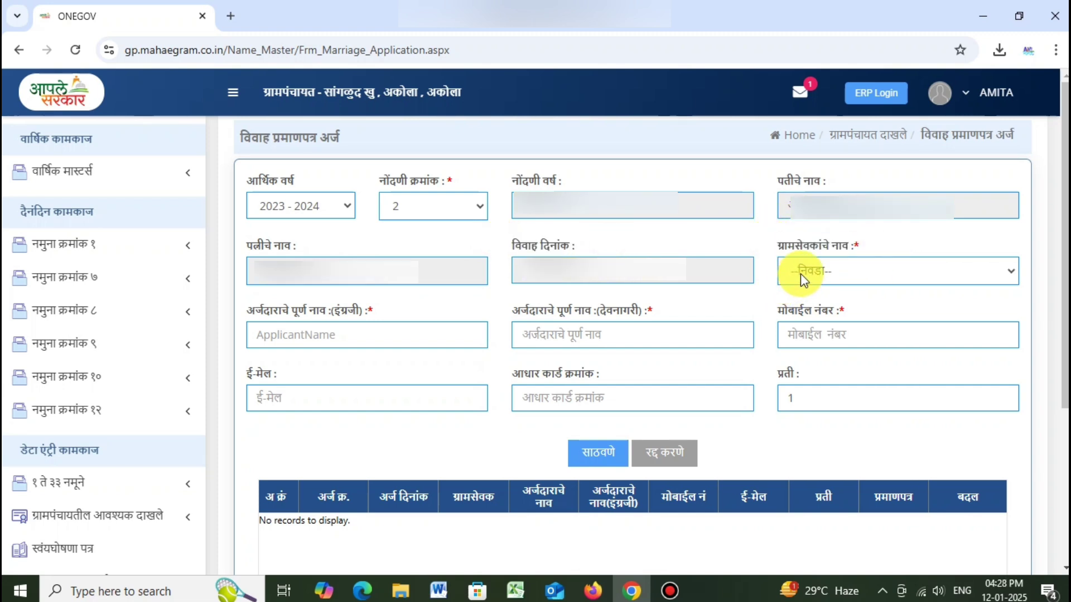
click(800, 274)
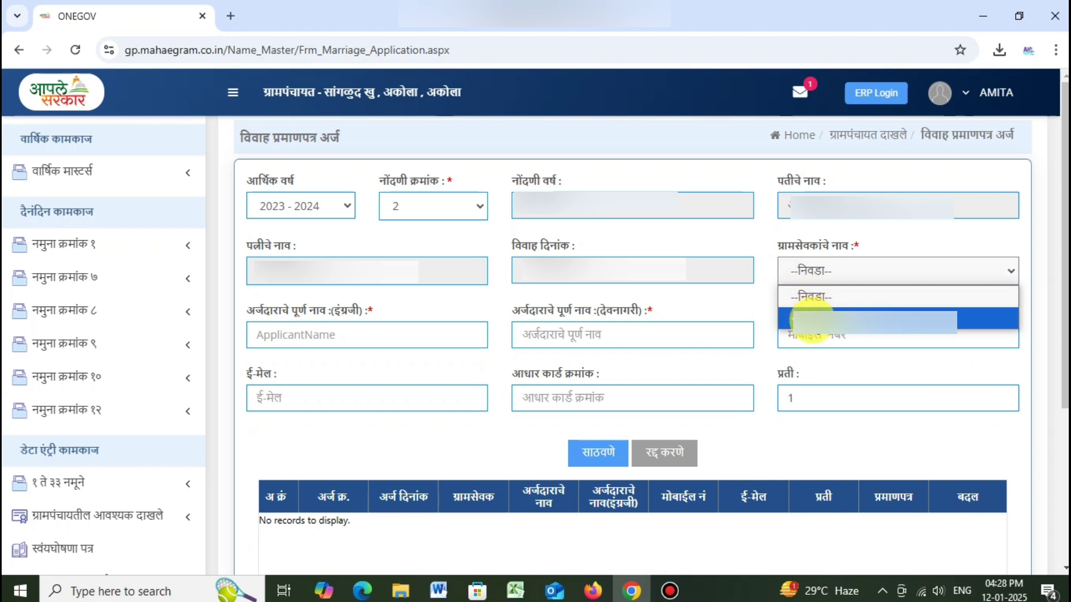
click(809, 319)
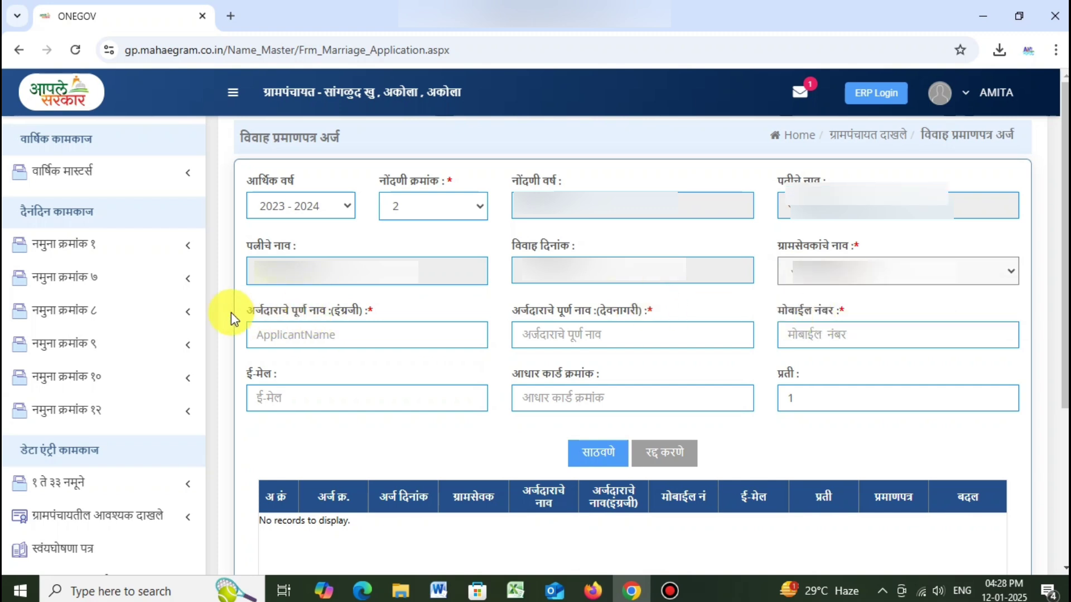
Enter the applicant's full name in English on the certificate application.
drag(241, 310, 377, 312)
click(377, 312)
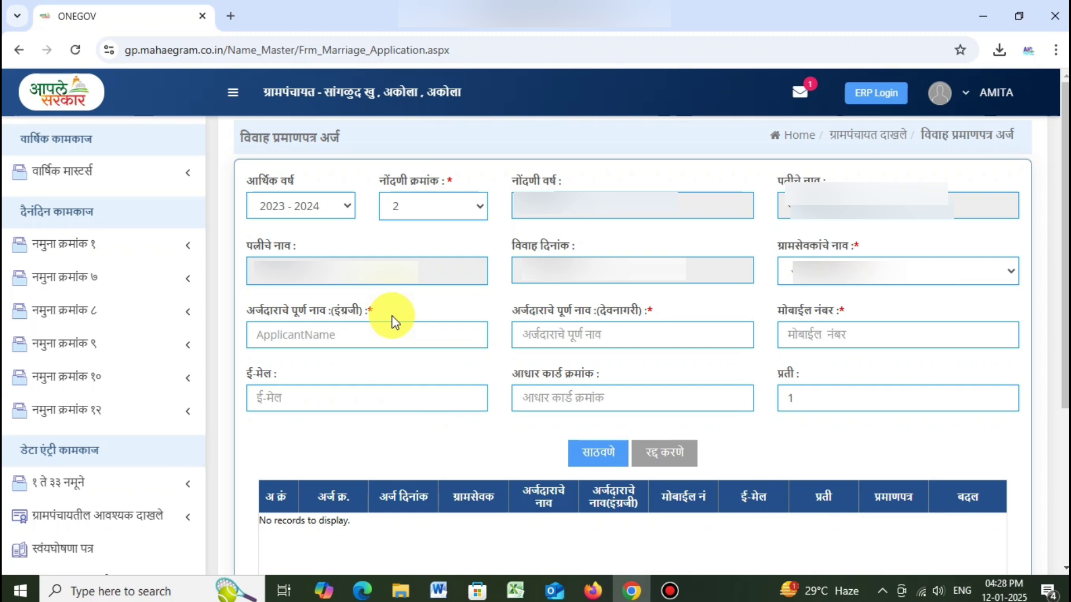
scroll(392, 305, down, 1)
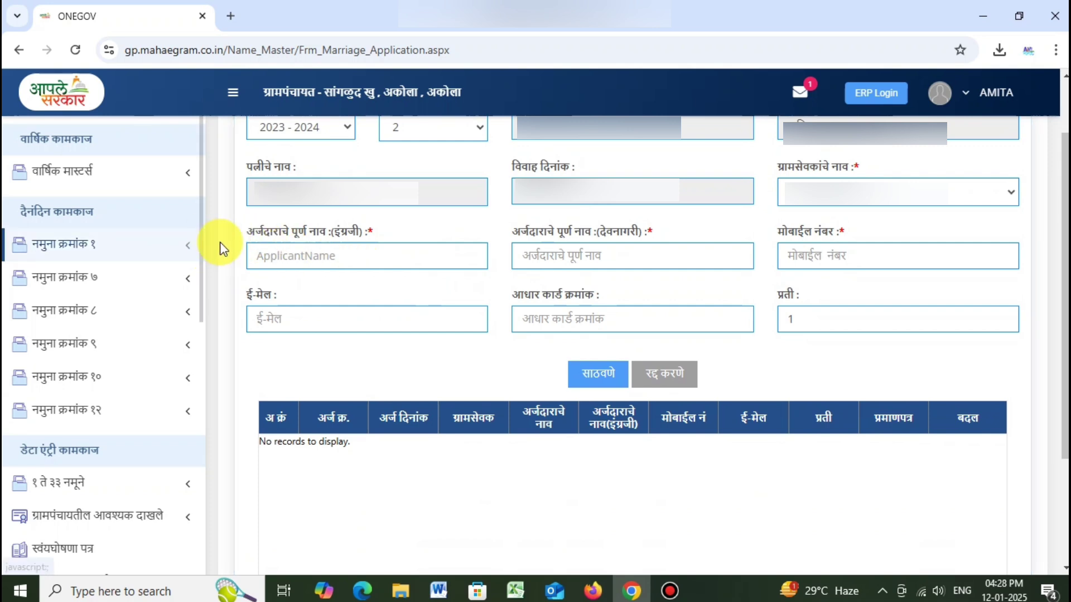
drag(247, 226, 321, 231)
click(373, 226)
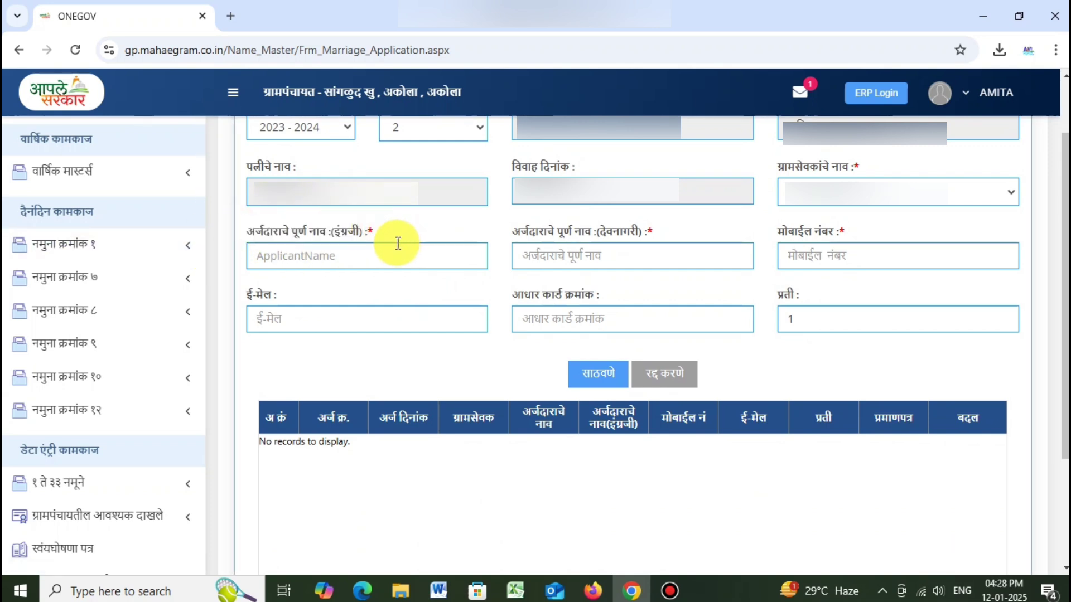
click(348, 257)
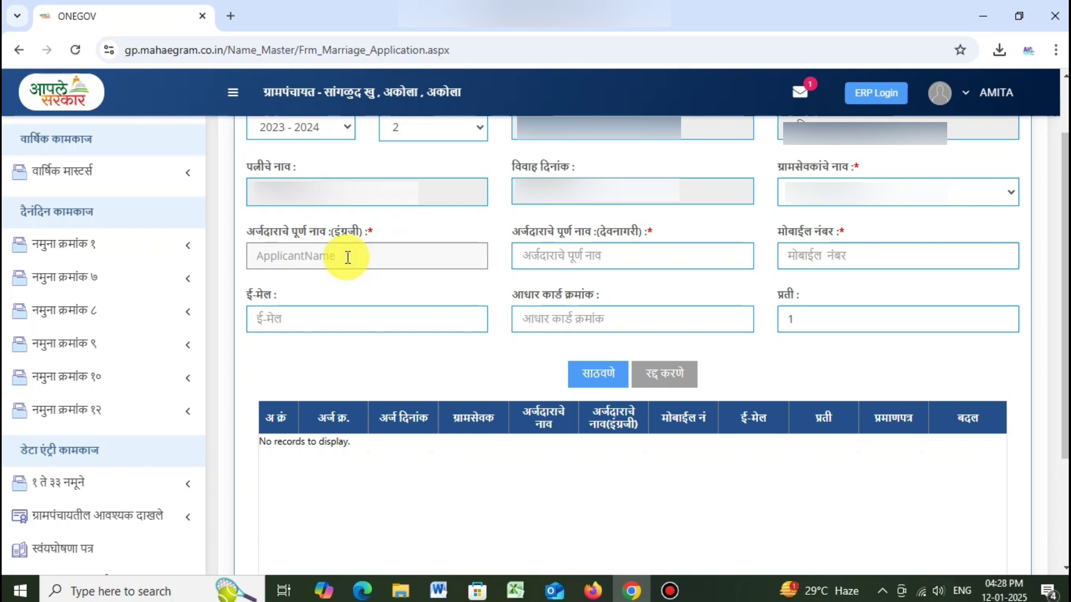
text(A)
key(BackSpace)
text(Avi)
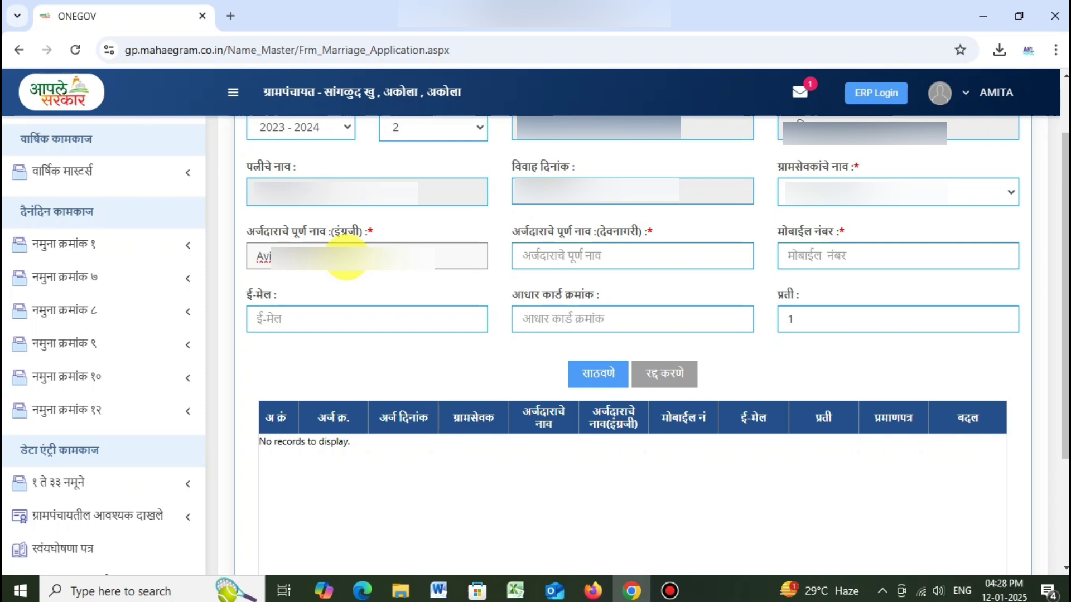
Enter the applicant's full name in Devanagari on the certificate application, using the Marathi input language.
key(Tab)
key(alt+shift)
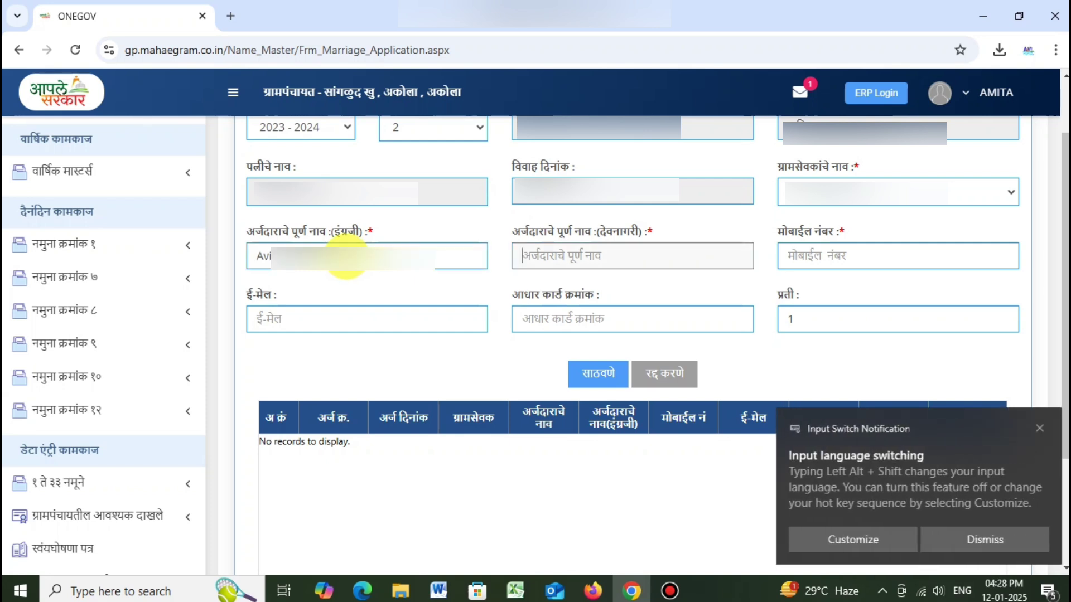
click(1000, 537)
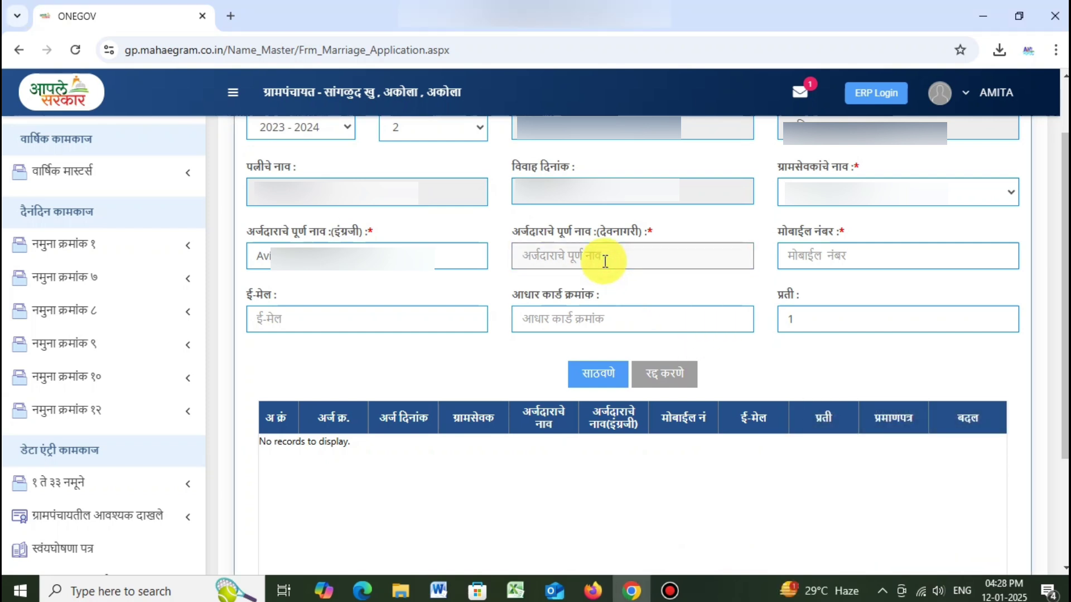
text(avi)
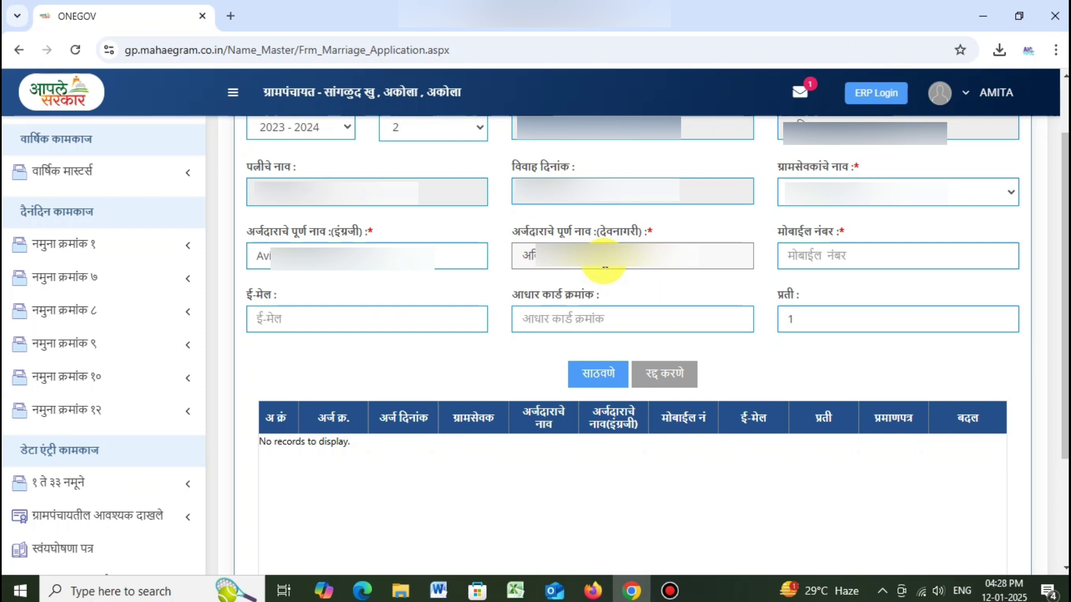
Enter the applicant's mobile number and save the marriage certificate application.
click(857, 257)
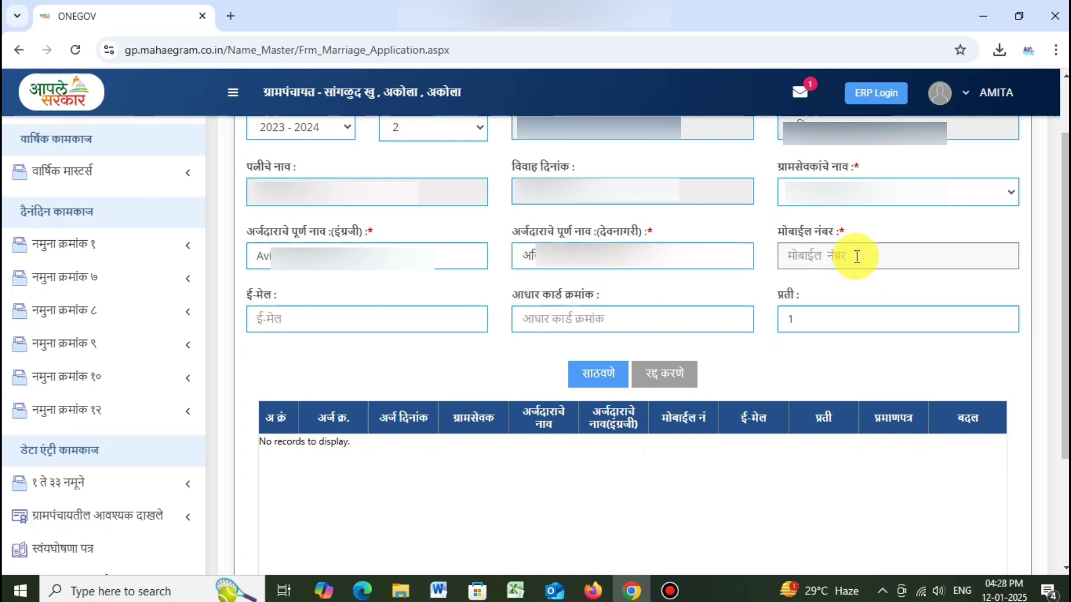
text(8)
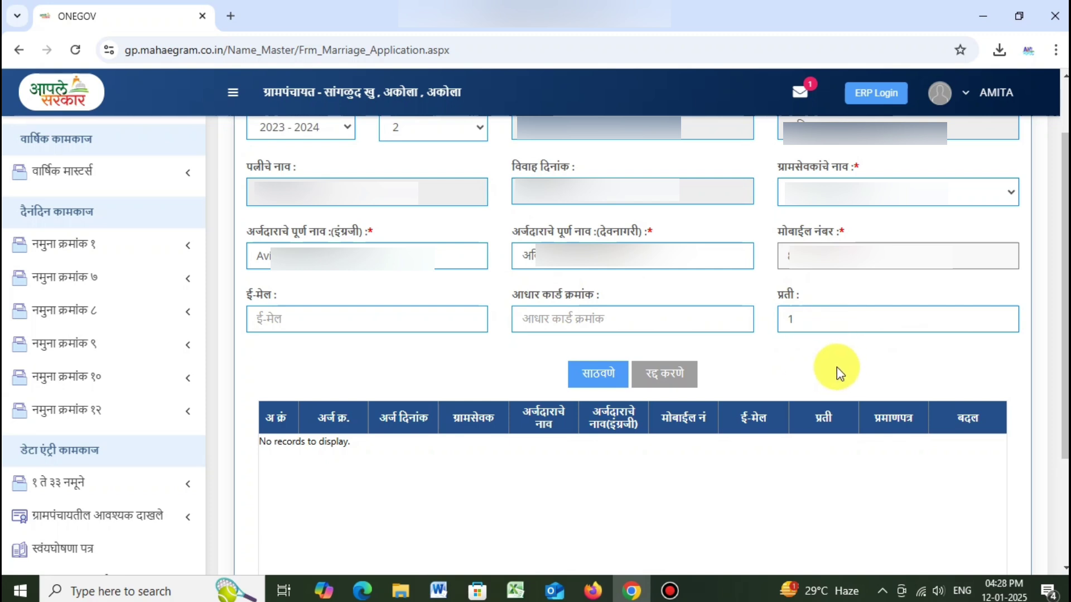
click(620, 377)
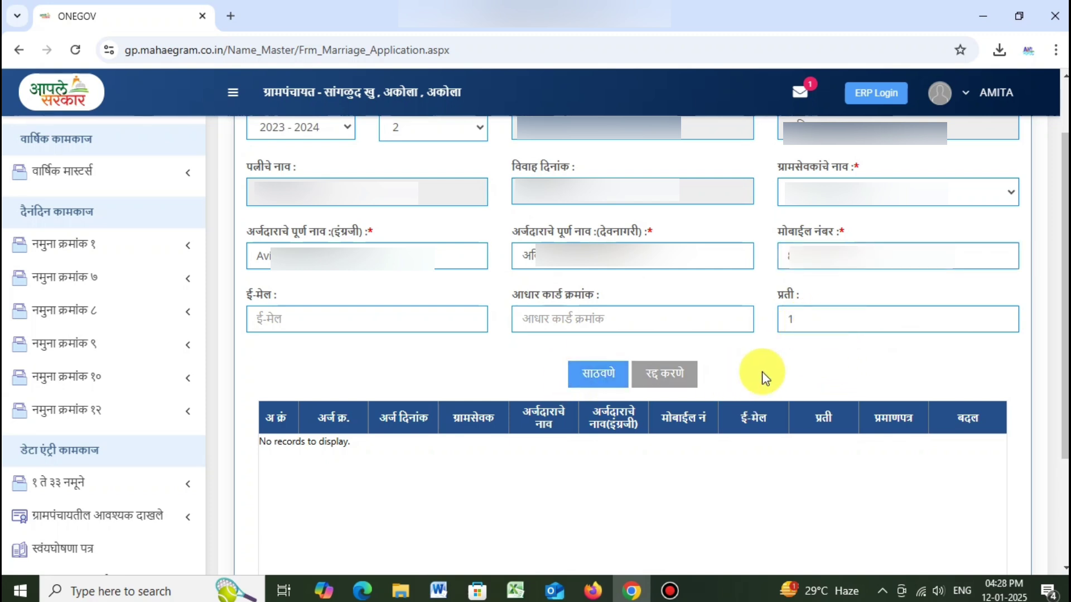
scroll(603, 346, up, 2)
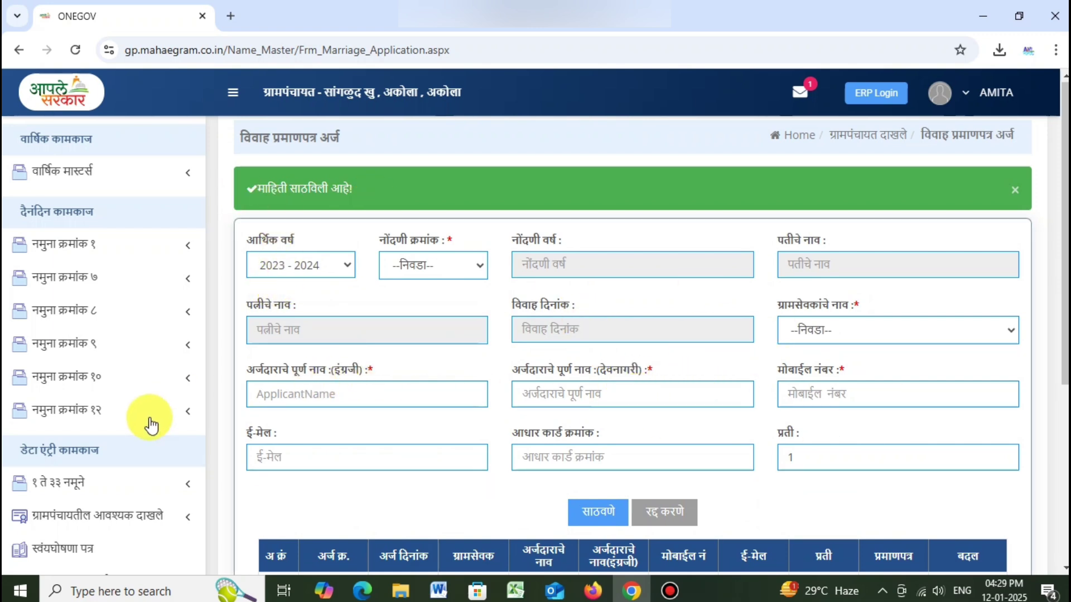
Open the marriage registration certificate authentication page under the gram panchayat's essential certificates.
scroll(149, 423, down, 5)
click(95, 201)
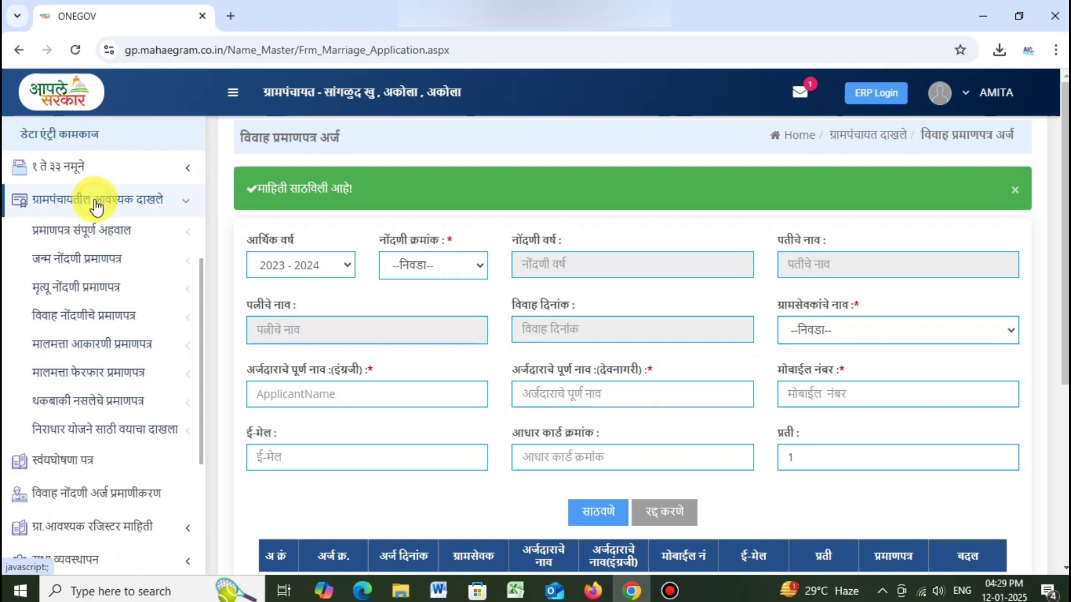
click(95, 319)
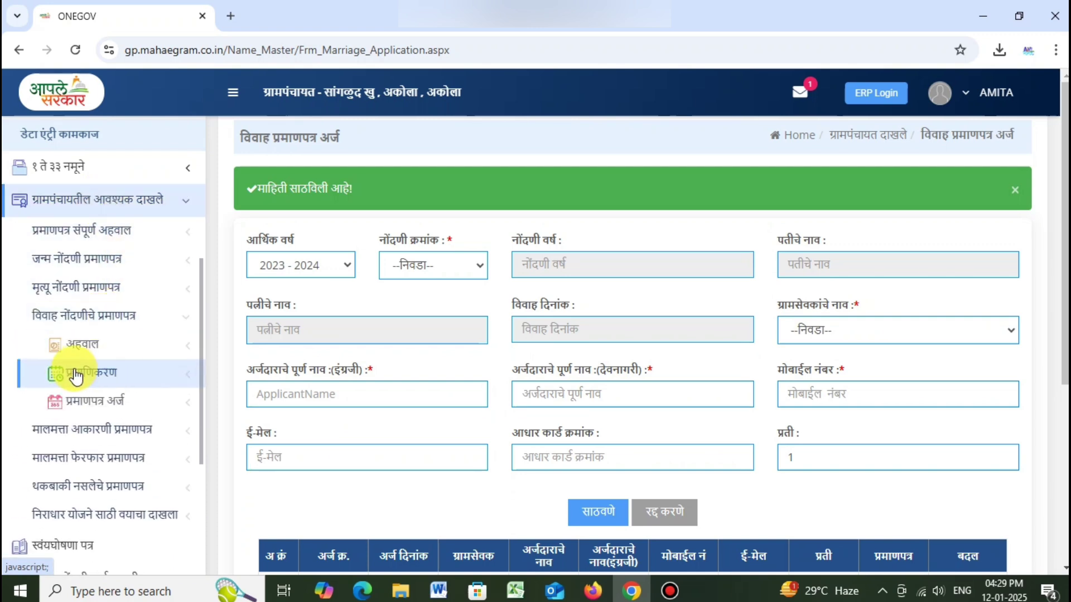
click(71, 373)
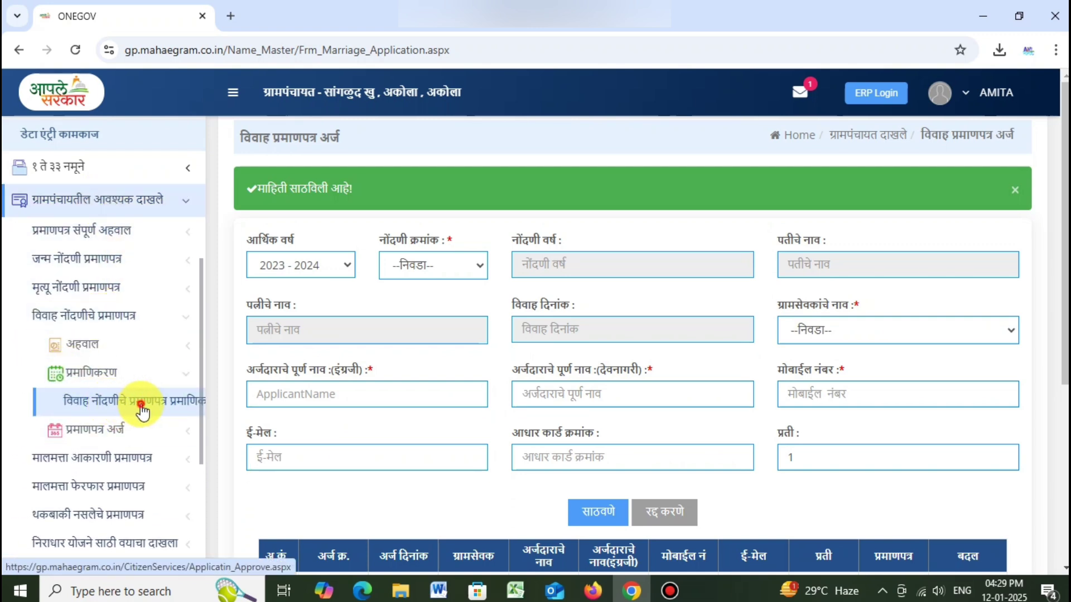
click(140, 403)
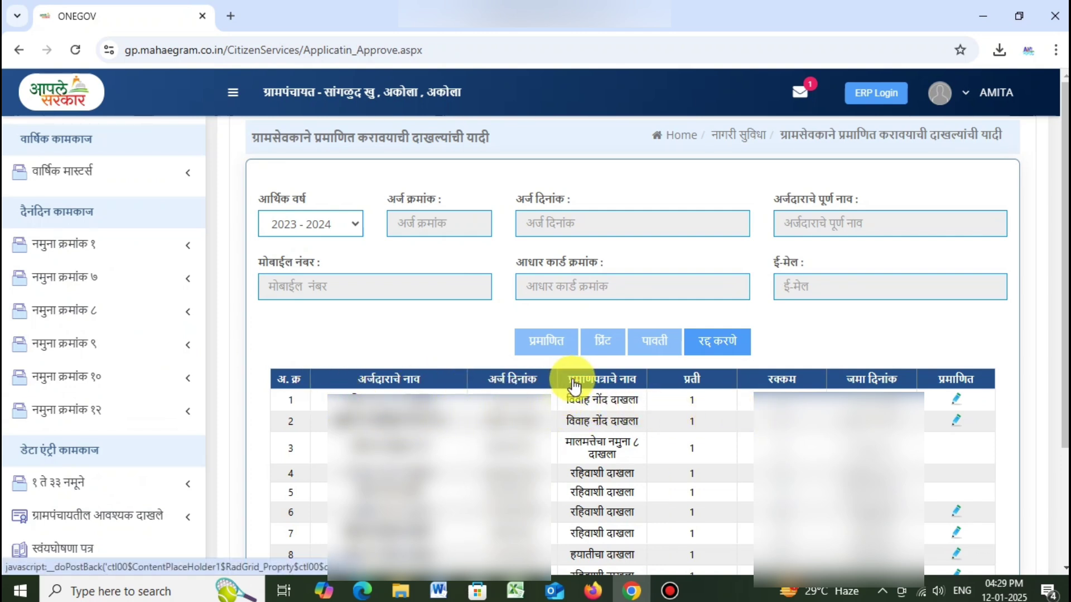
Certify the first विवाह नोंद दाखला application in the list and exit the daily cash book fee dialog without answering it.
click(569, 402)
drag(569, 401, 641, 402)
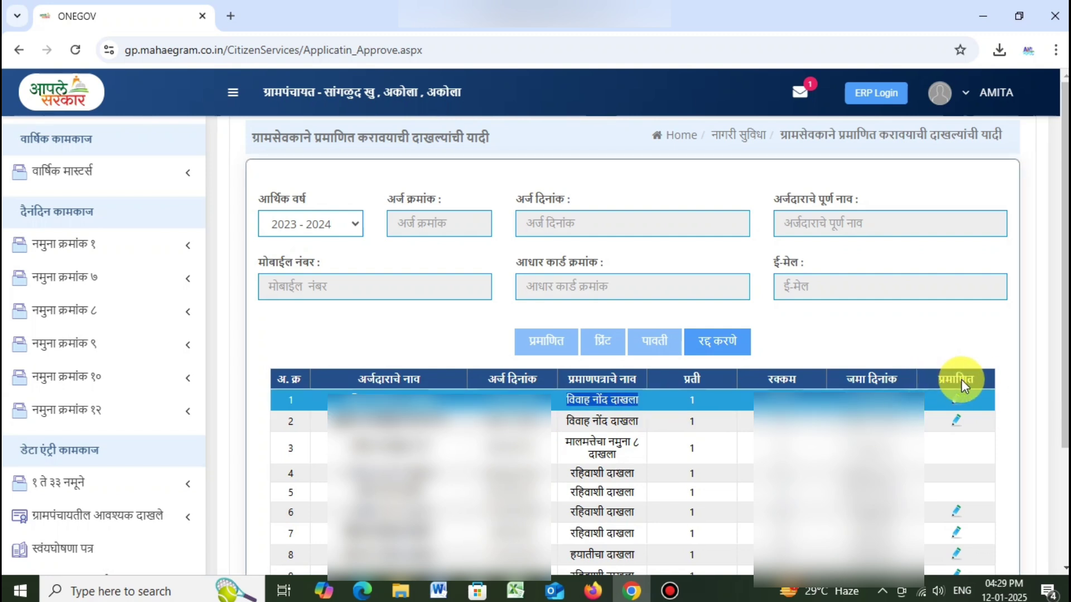
click(956, 402)
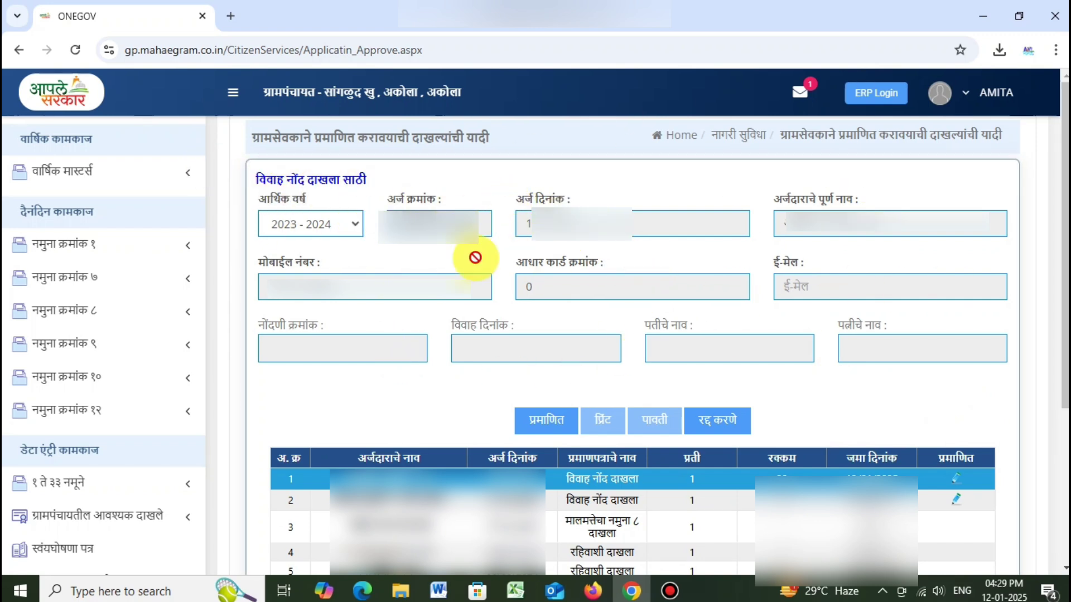
click(538, 425)
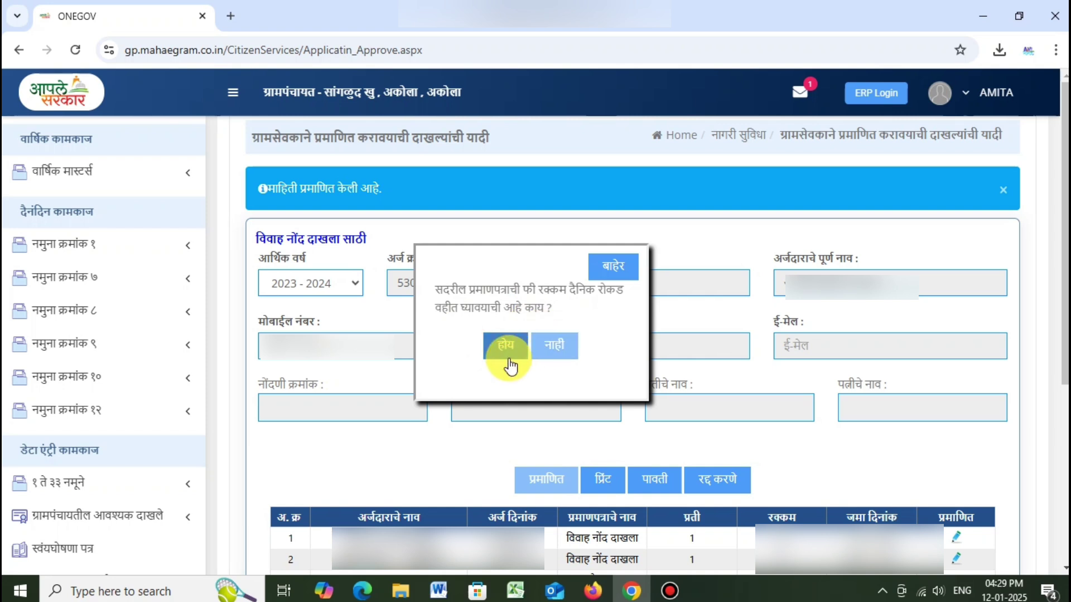
click(612, 272)
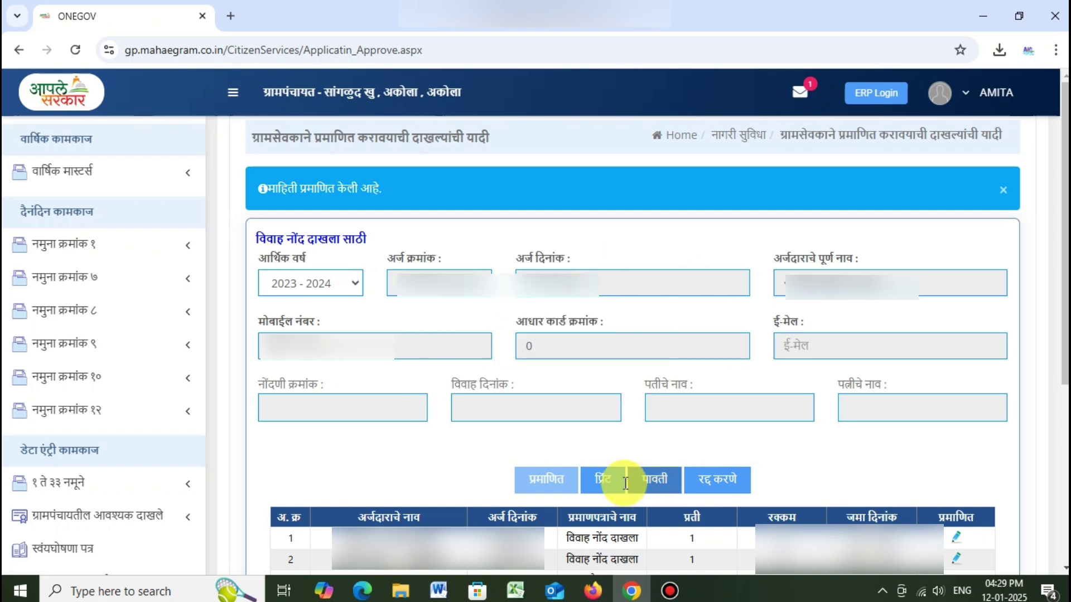
Generate the printable marriage certificate and open the downloaded PDF to examine it through to the QR code and registrar details.
click(609, 478)
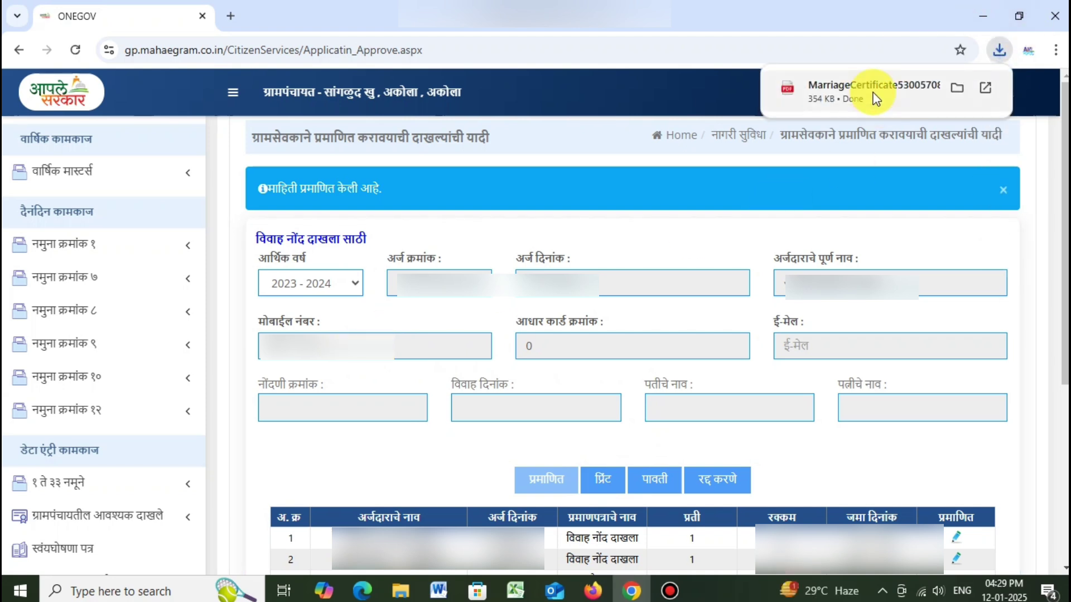
click(872, 92)
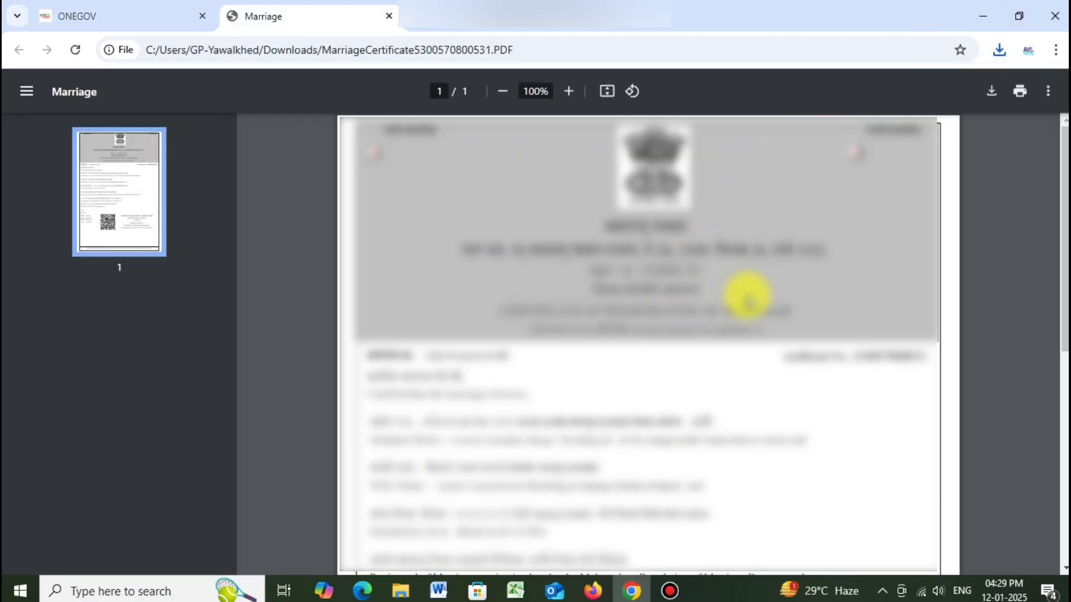
scroll(707, 334, down, 8)
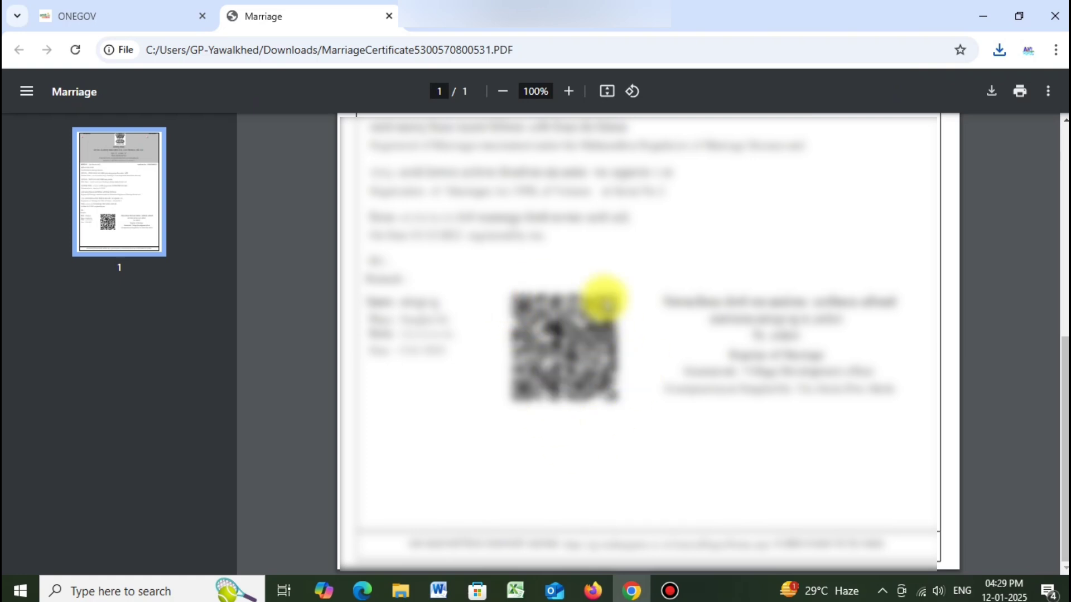
Return from the certificate PDF to the portal's certification page.
click(158, 17)
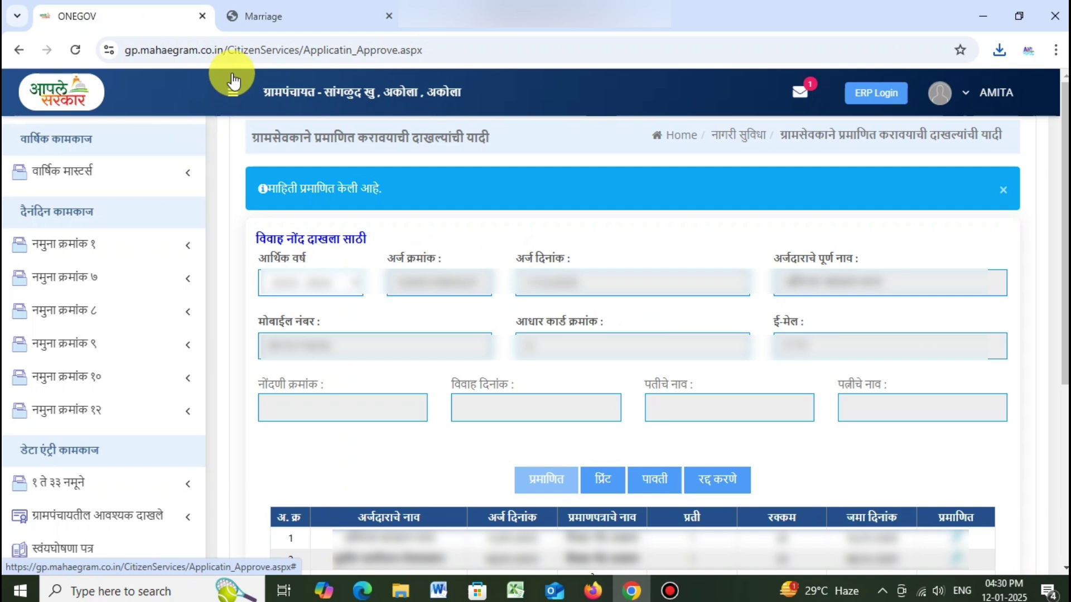
click(259, 3)
click(60, 7)
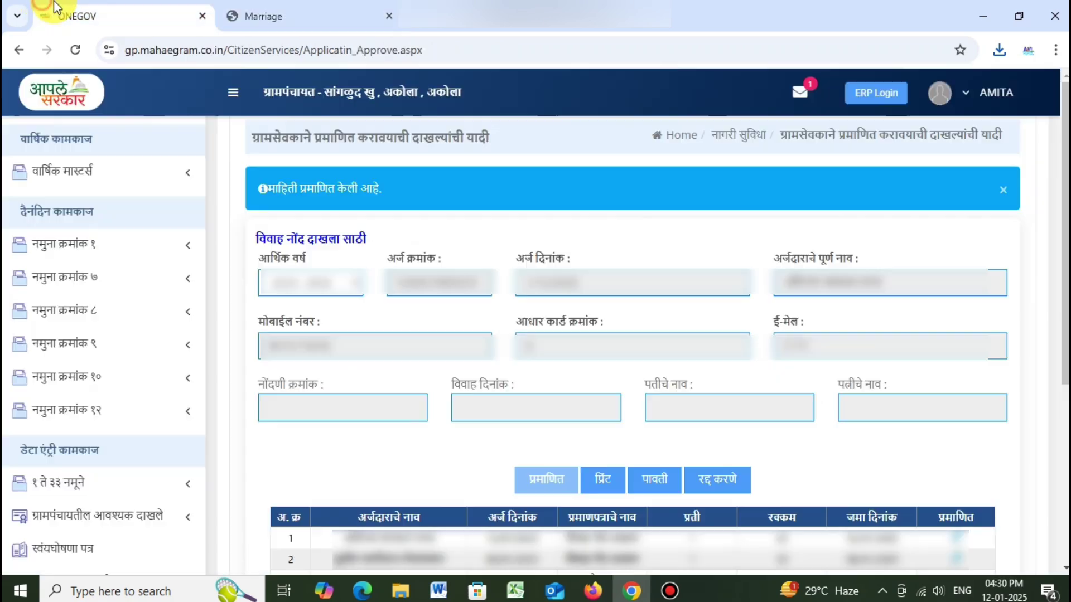